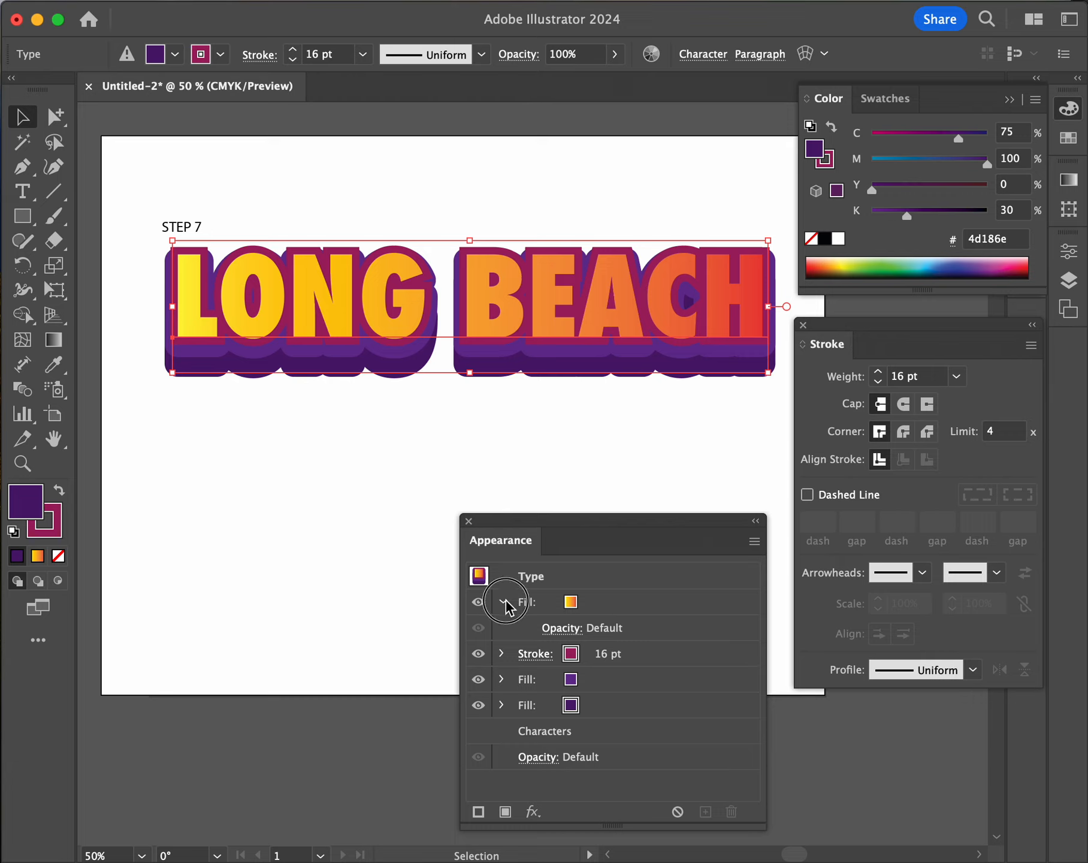
# Collapse the gradient fill's details in the appearance list and deselect the LONG BEACH text
pyautogui.click(504, 601)
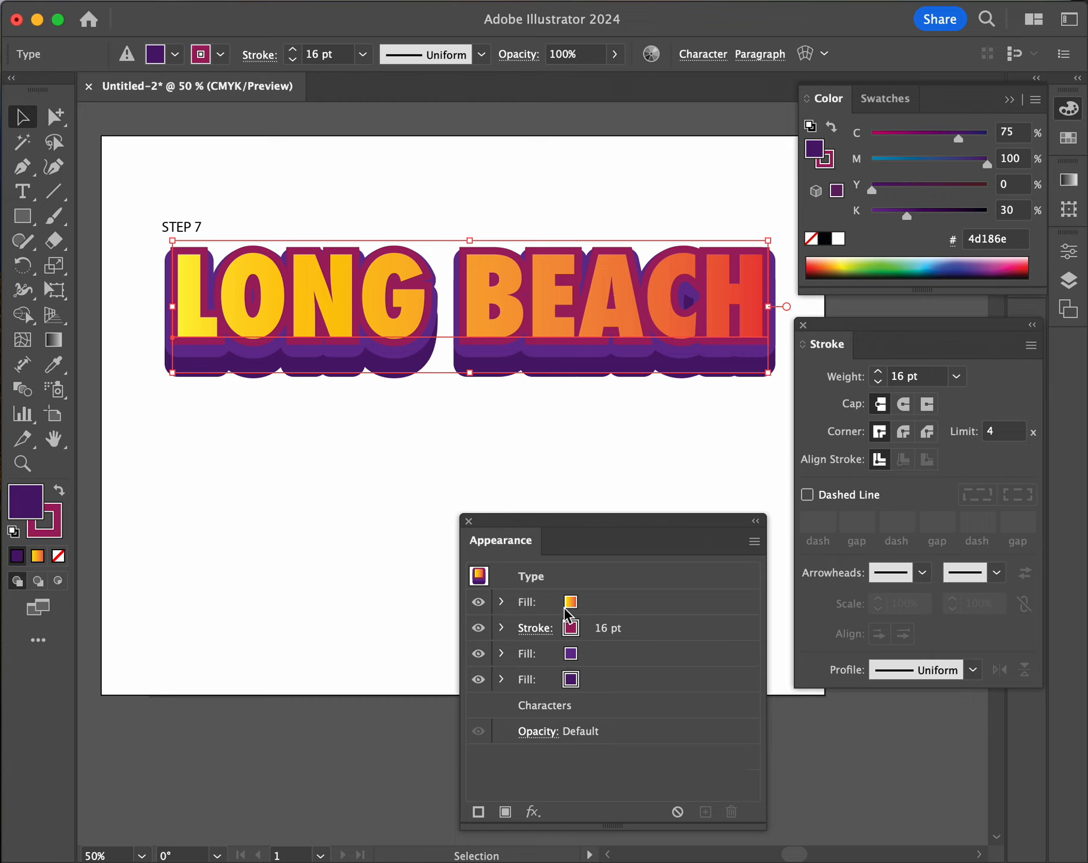
pyautogui.click(468, 413)
pyautogui.press('z')
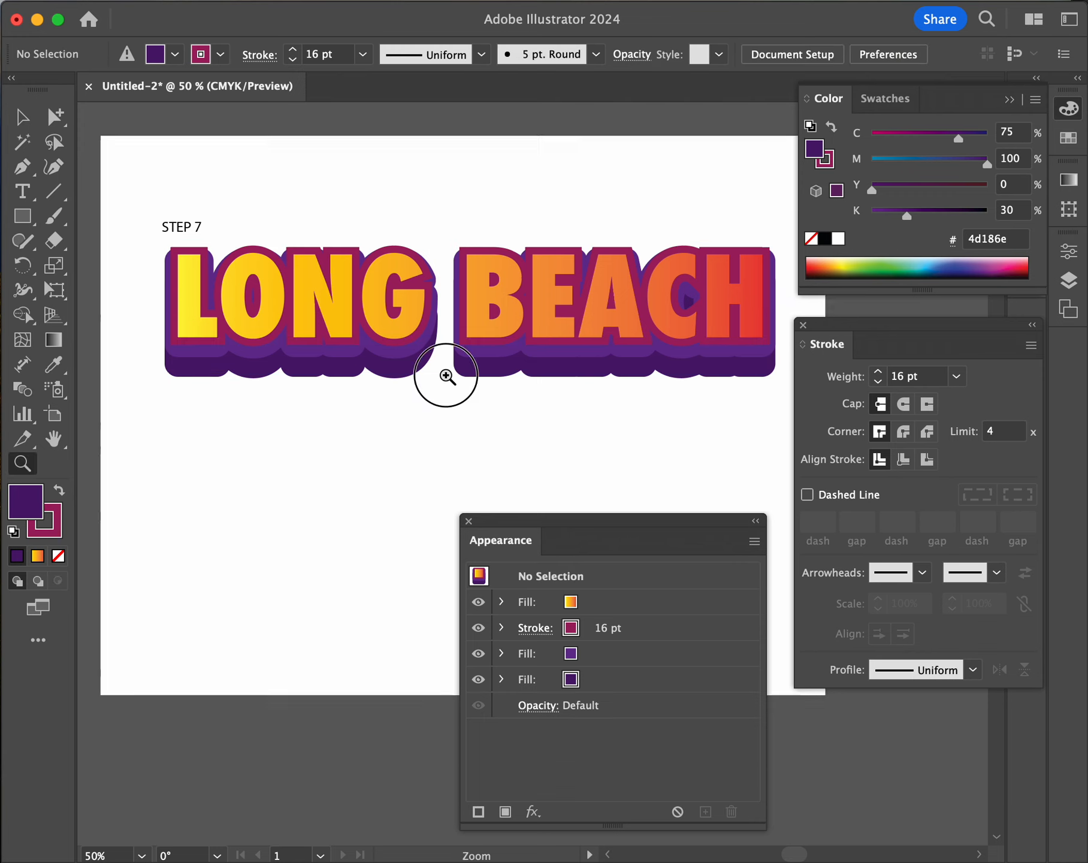
pyautogui.click(445, 381)
pyautogui.moveTo(523, 440); pyautogui.dragTo(430, 423)
pyautogui.click(22, 117)
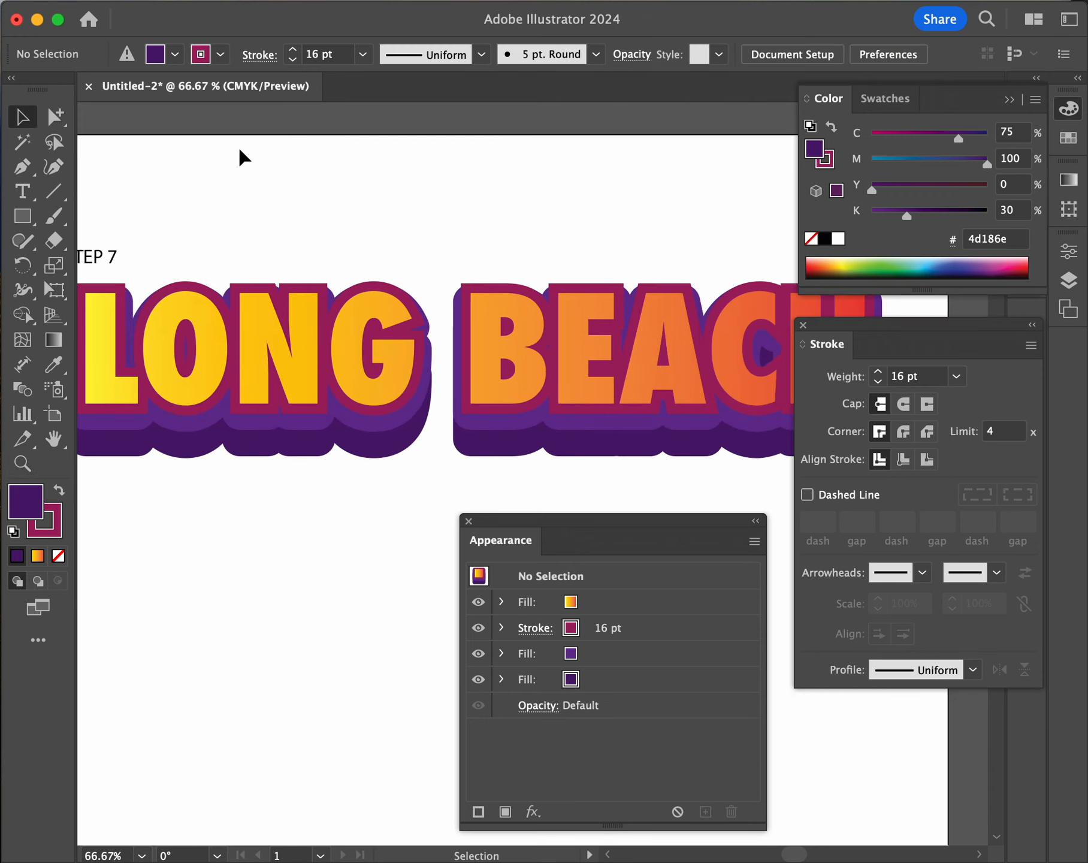
pyautogui.moveTo(533, 292); pyautogui.dragTo(444, 265)
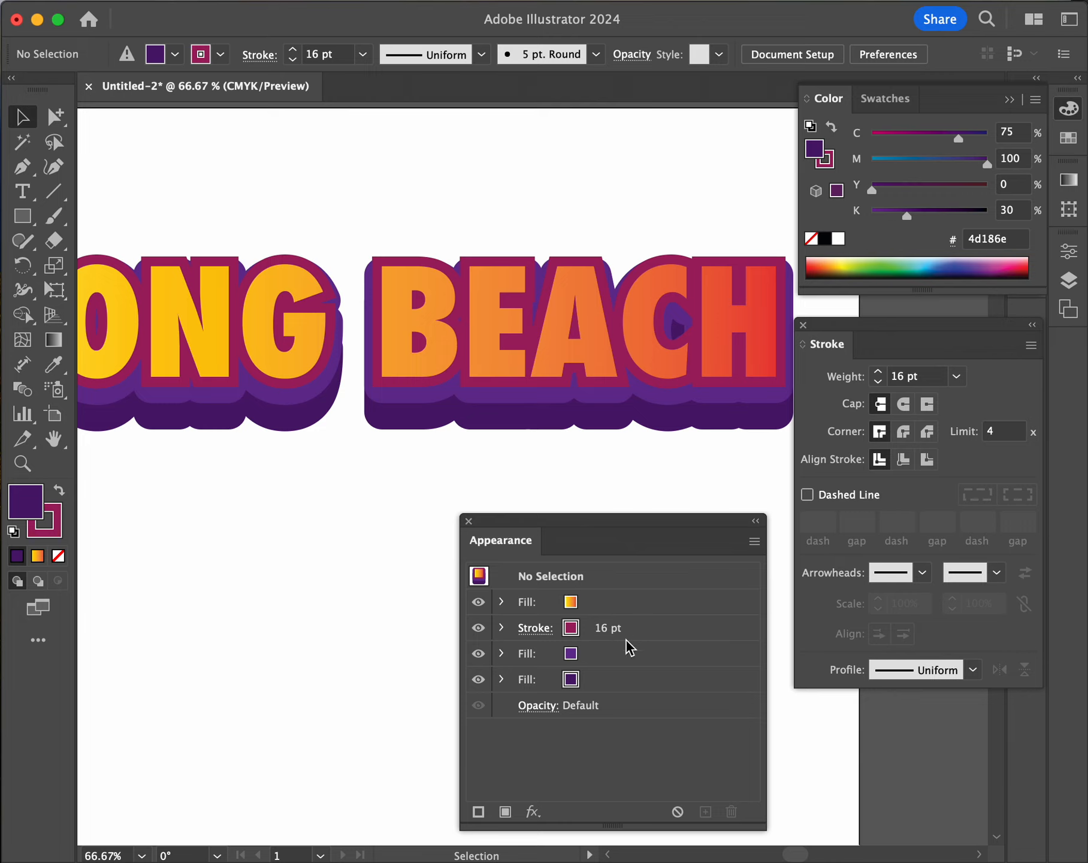
# Try to lighten the upper purple fill by setting its magenta to 80% without any artwork selected
pyautogui.click(590, 655)
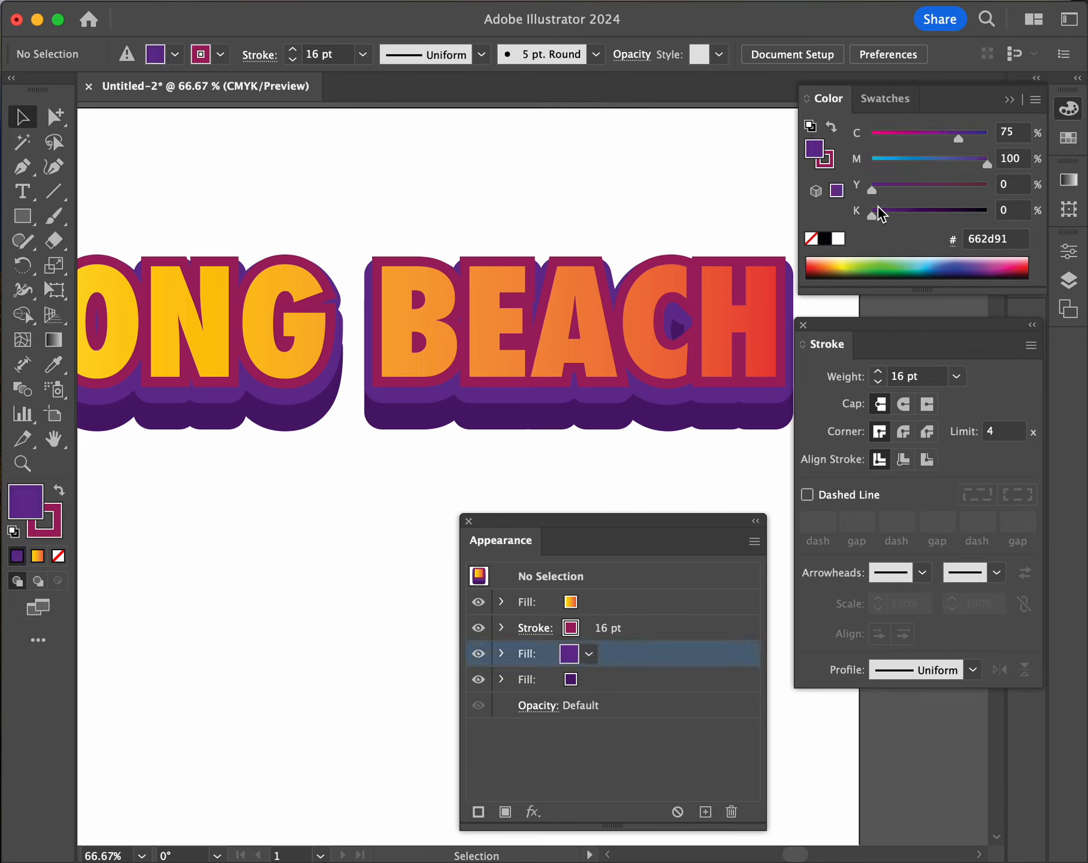
pyautogui.moveTo(962, 160); pyautogui.dragTo(964, 162)
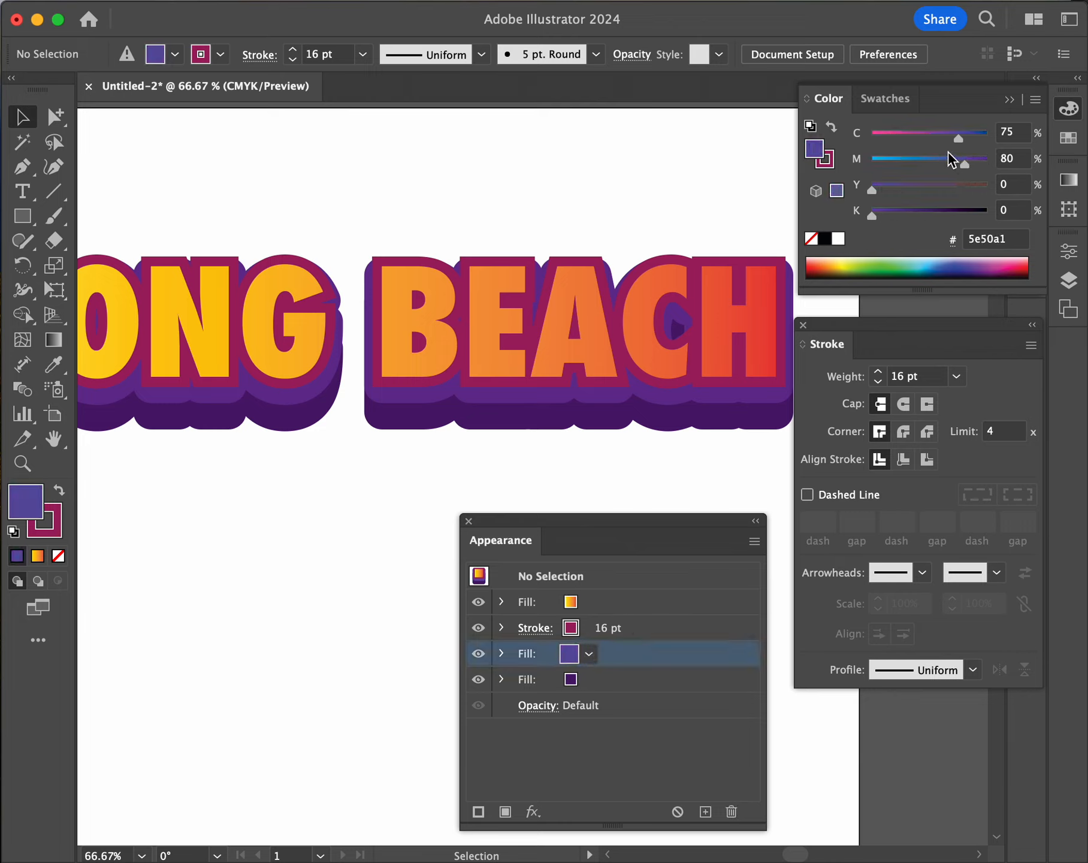
pyautogui.click(931, 143)
# Recolor the upper purple fill of the LONG BEACH text to a lighter purple with C 44% and M 59%
pyautogui.click(494, 344)
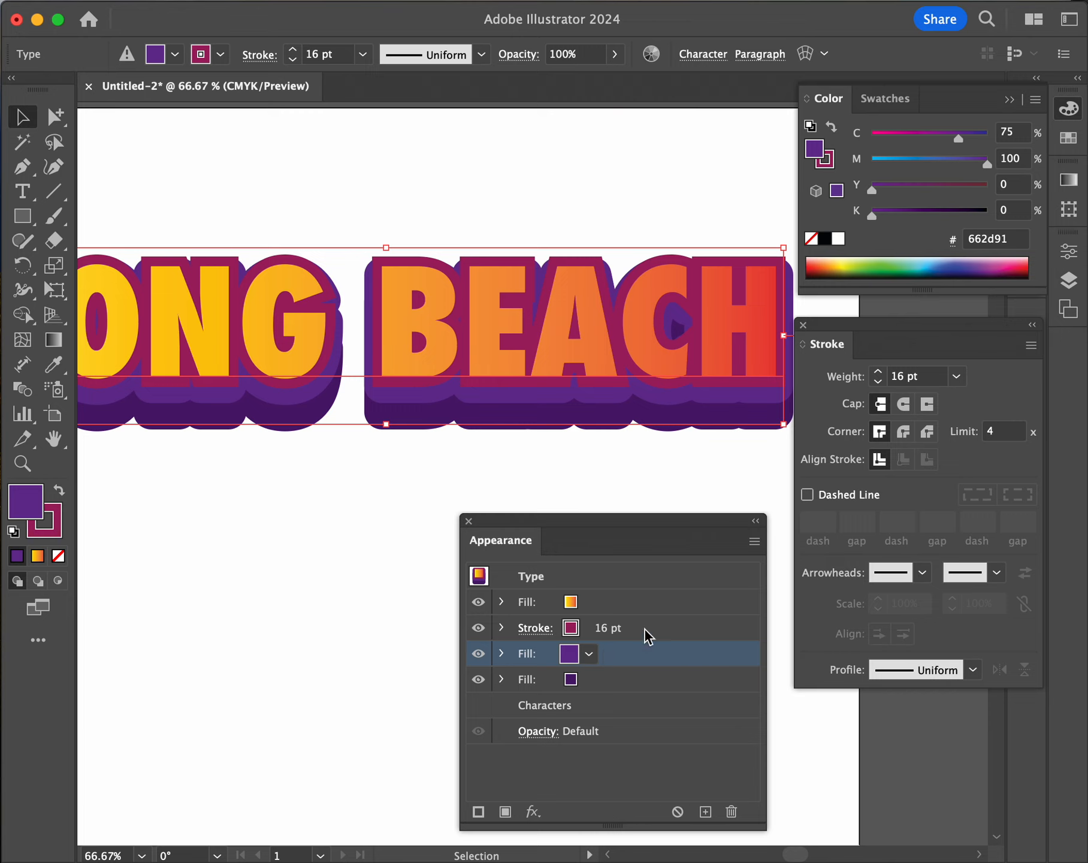
pyautogui.moveTo(969, 166); pyautogui.dragTo(923, 139)
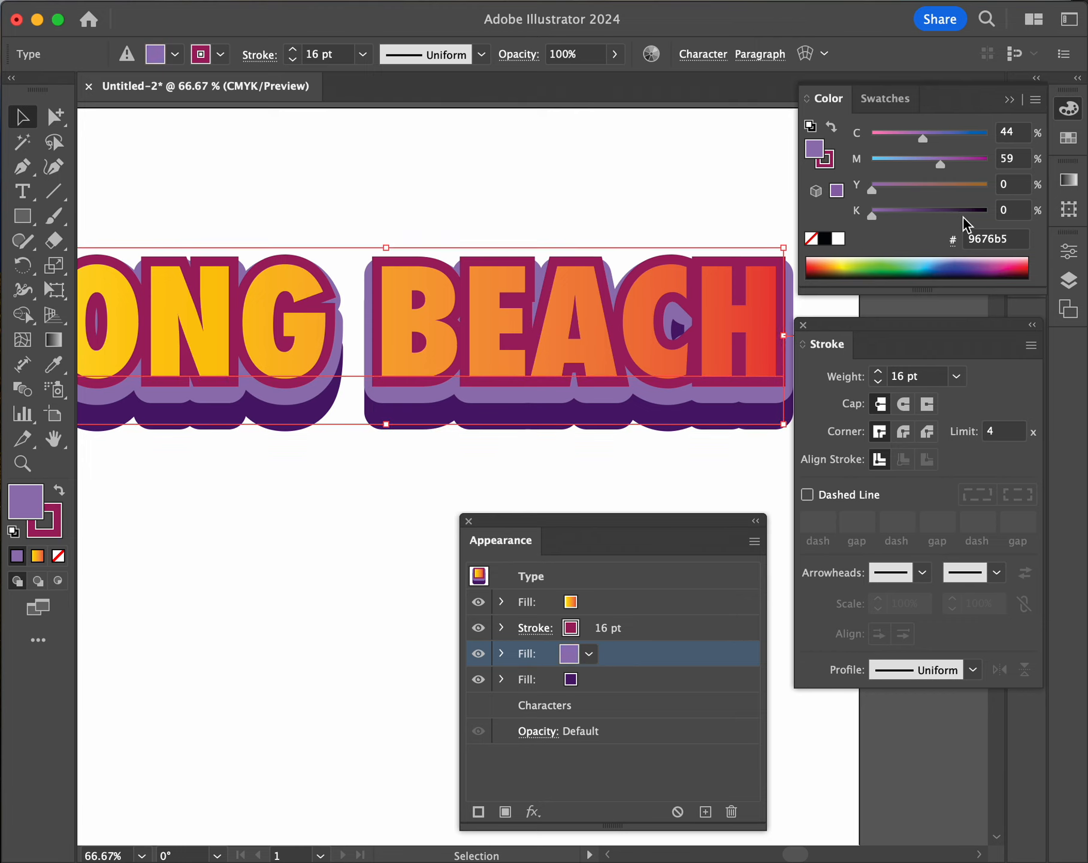
pyautogui.click(651, 175)
pyautogui.scroll(1, 600, 488)
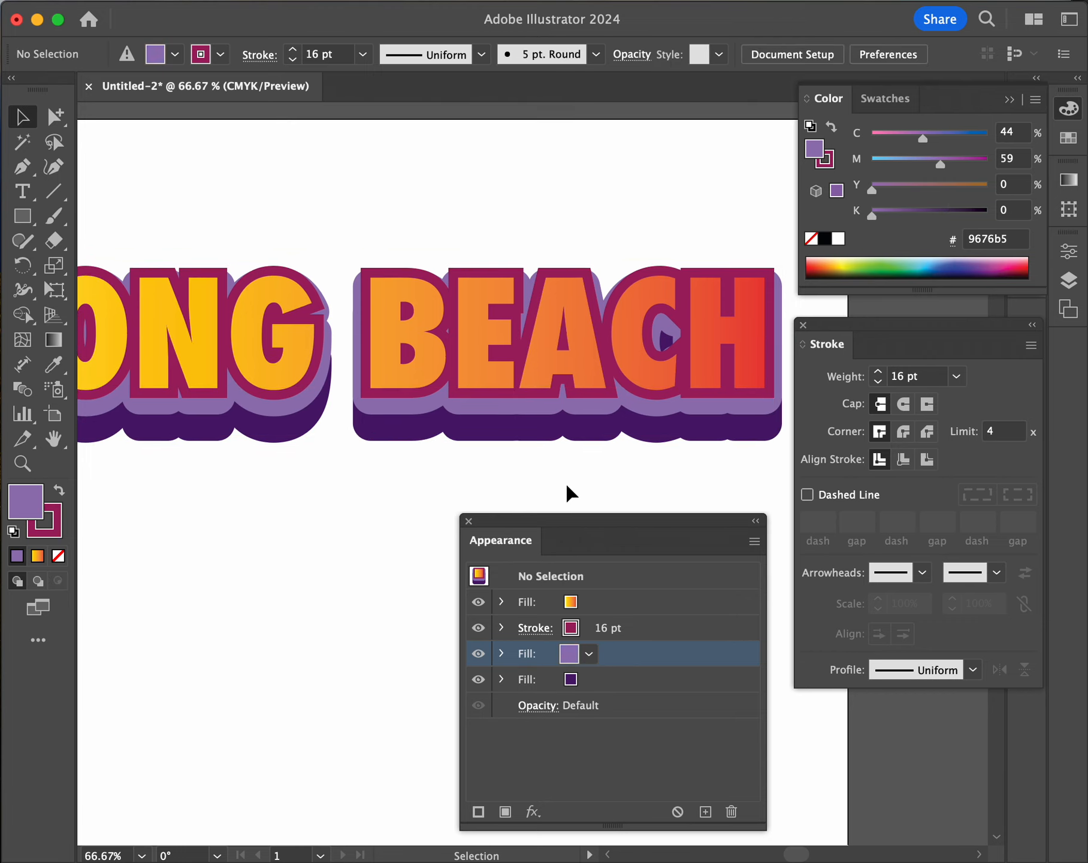
pyautogui.moveTo(381, 473); pyautogui.dragTo(479, 396)
pyautogui.moveTo(590, 387); pyautogui.dragTo(552, 400)
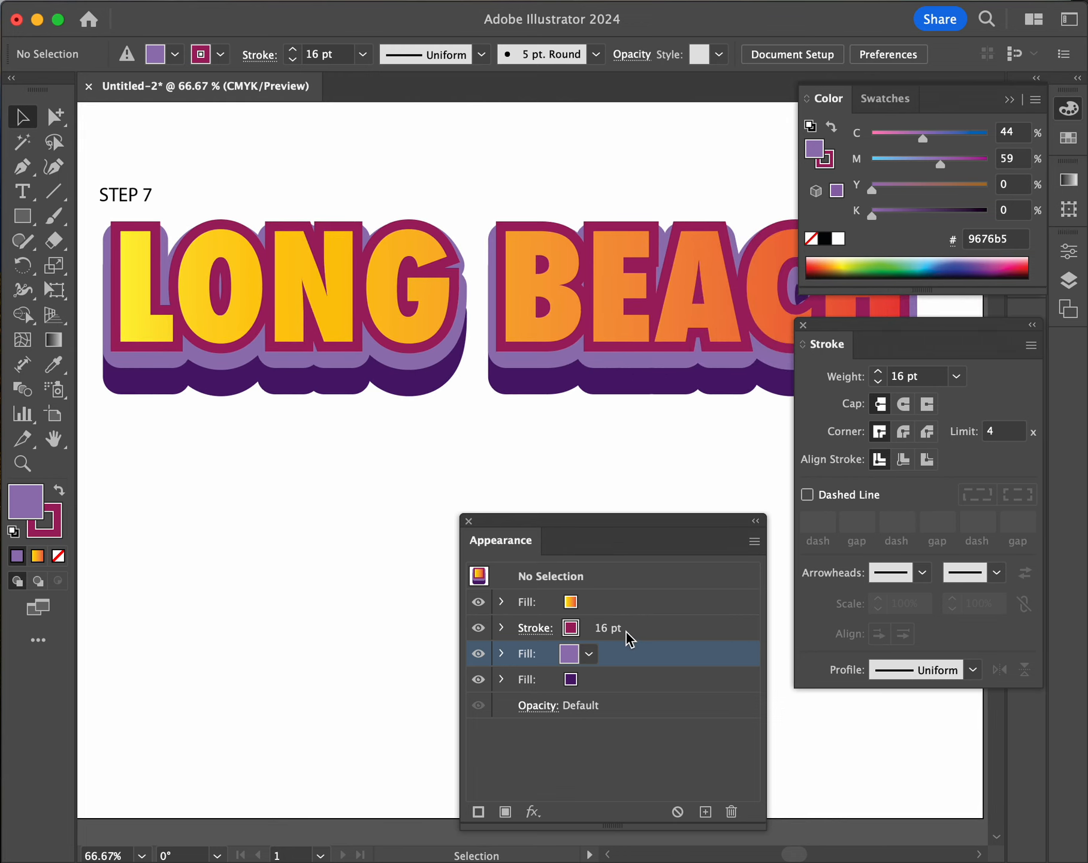
# Try to give the magenta stroke round join corners while the text is not selected
pyautogui.click(643, 634)
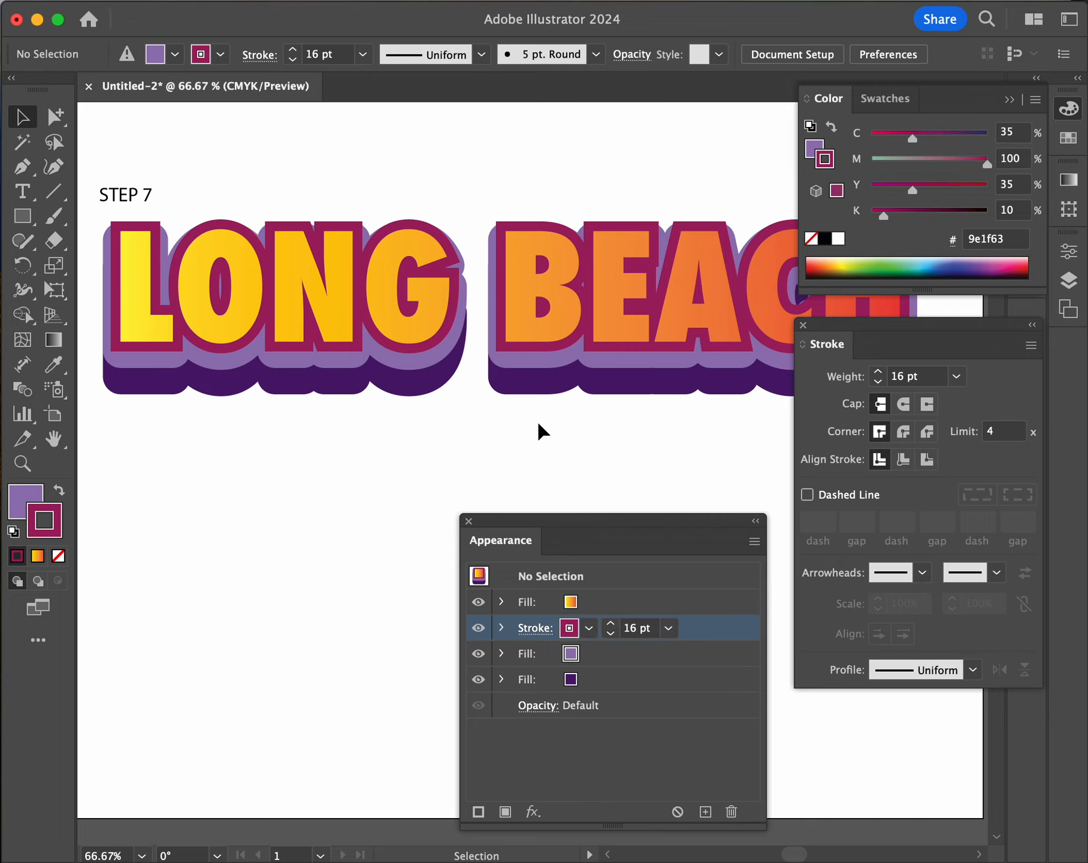
pyautogui.moveTo(458, 336); pyautogui.dragTo(467, 363)
pyautogui.scroll(-1, 587, 411)
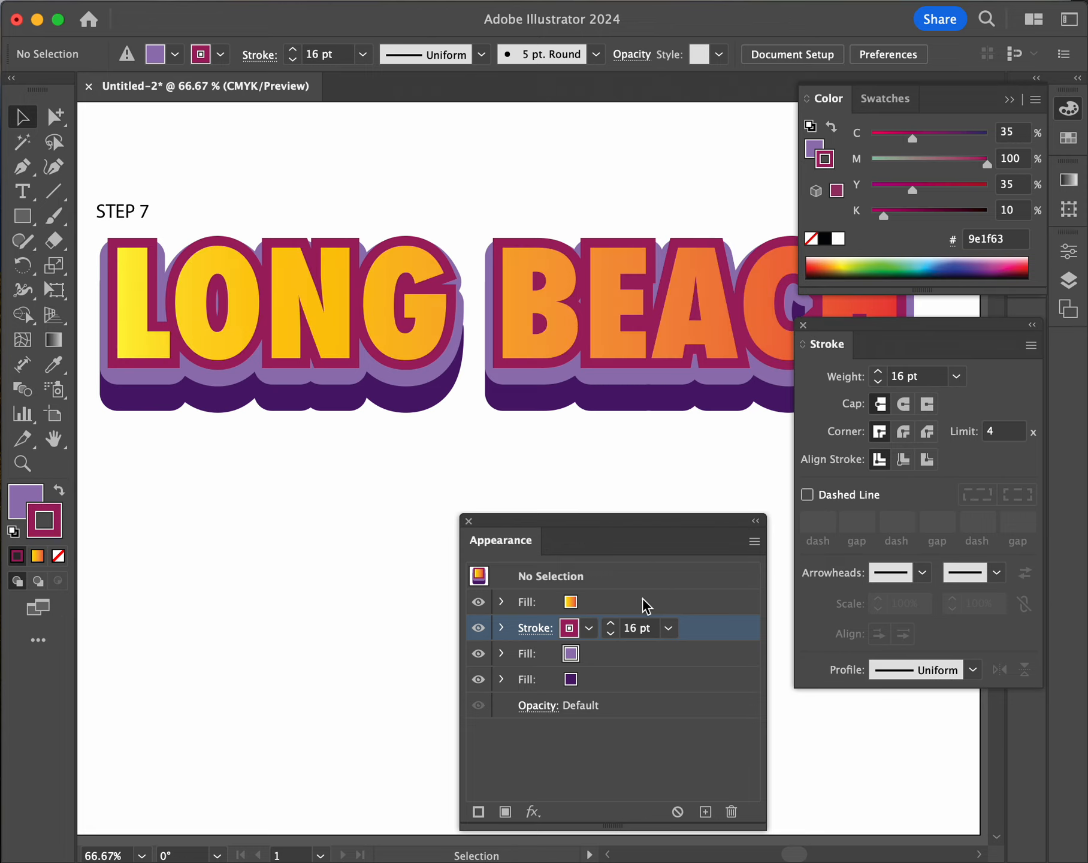
pyautogui.click(588, 629)
pyautogui.click(590, 630)
pyautogui.click(532, 629)
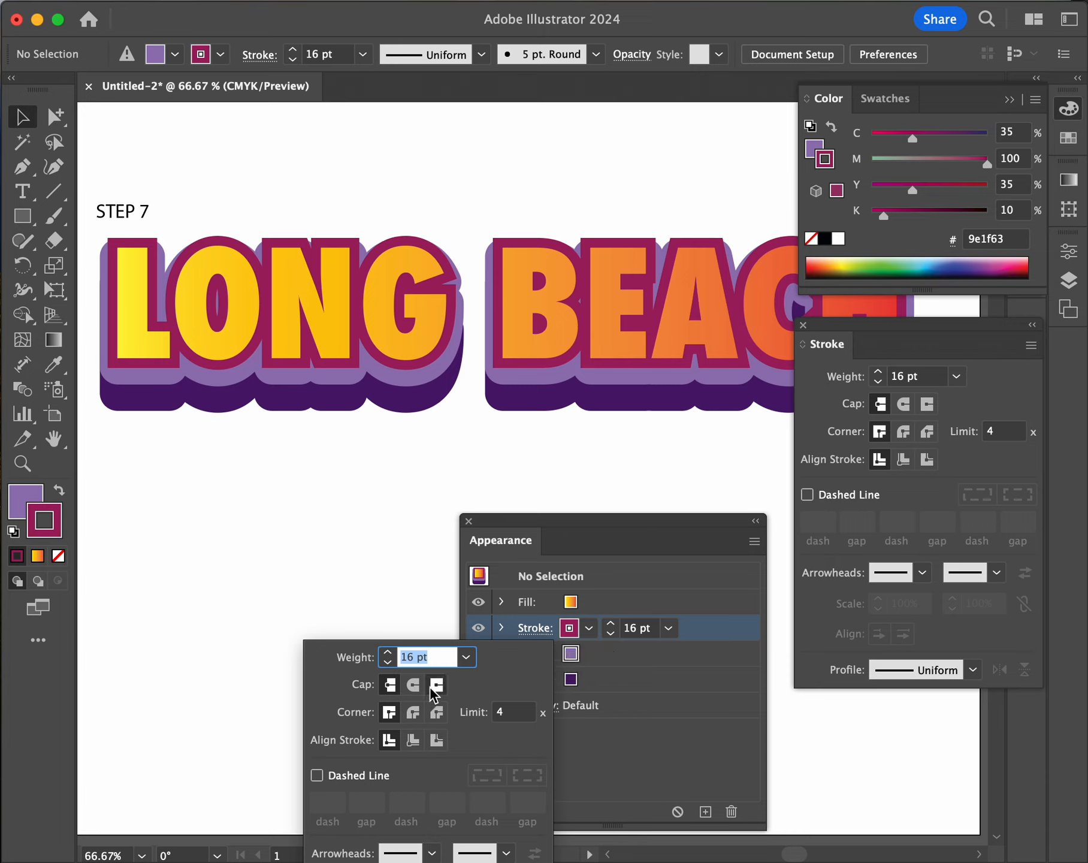
pyautogui.click(412, 713)
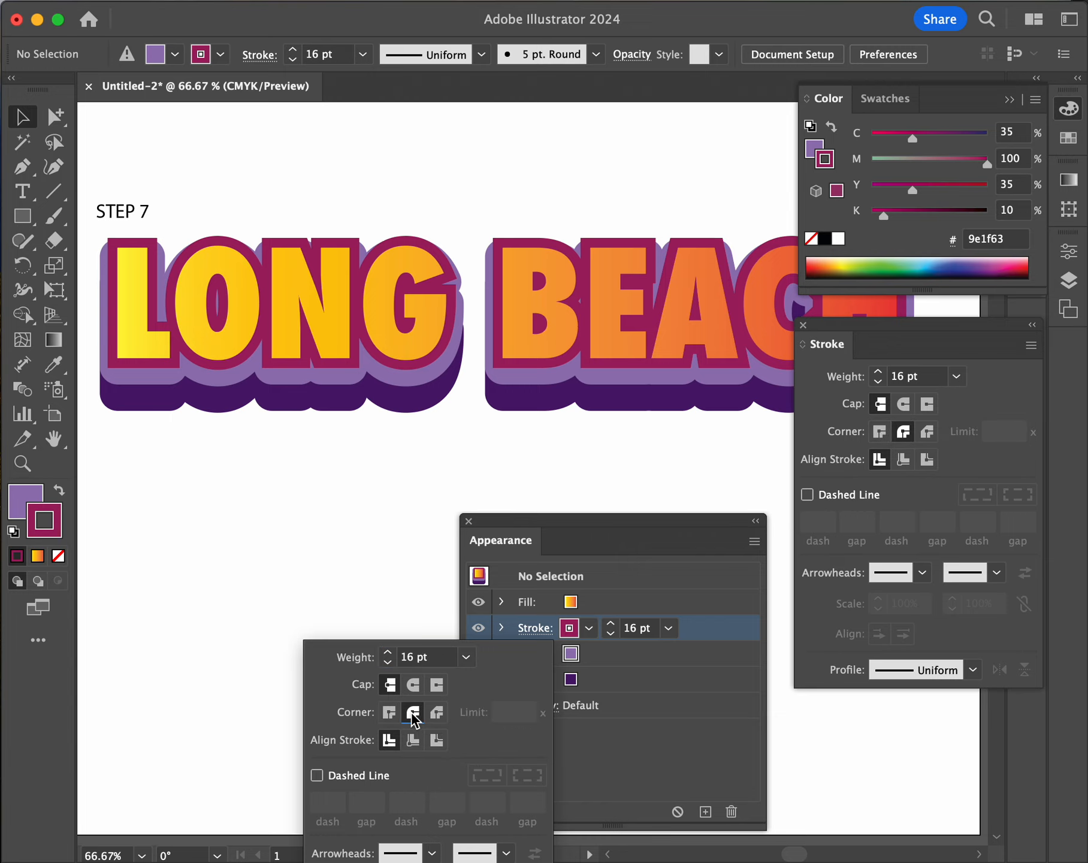
pyautogui.click(521, 358)
pyautogui.scroll(-2, 515, 356)
pyautogui.hscroll(-1, 516, 357)
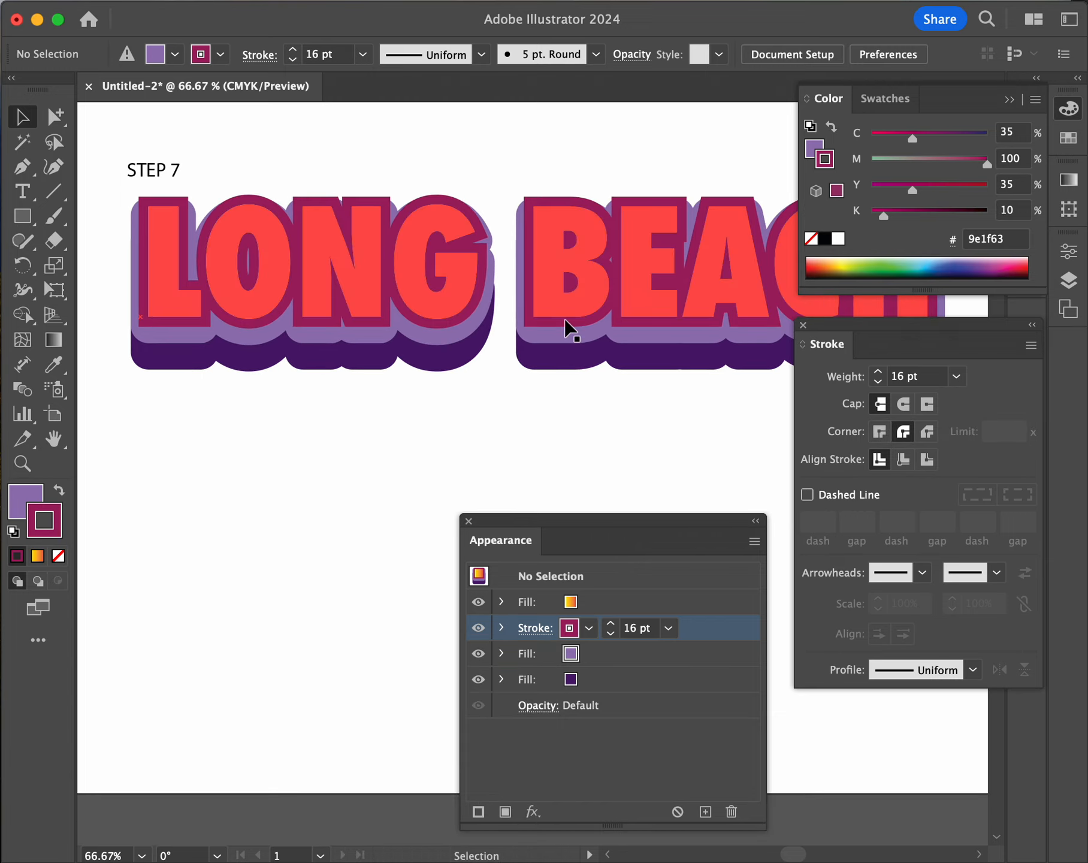
# Set the corners of the LONG BEACH text's magenta stroke to Round Join
pyautogui.click(566, 319)
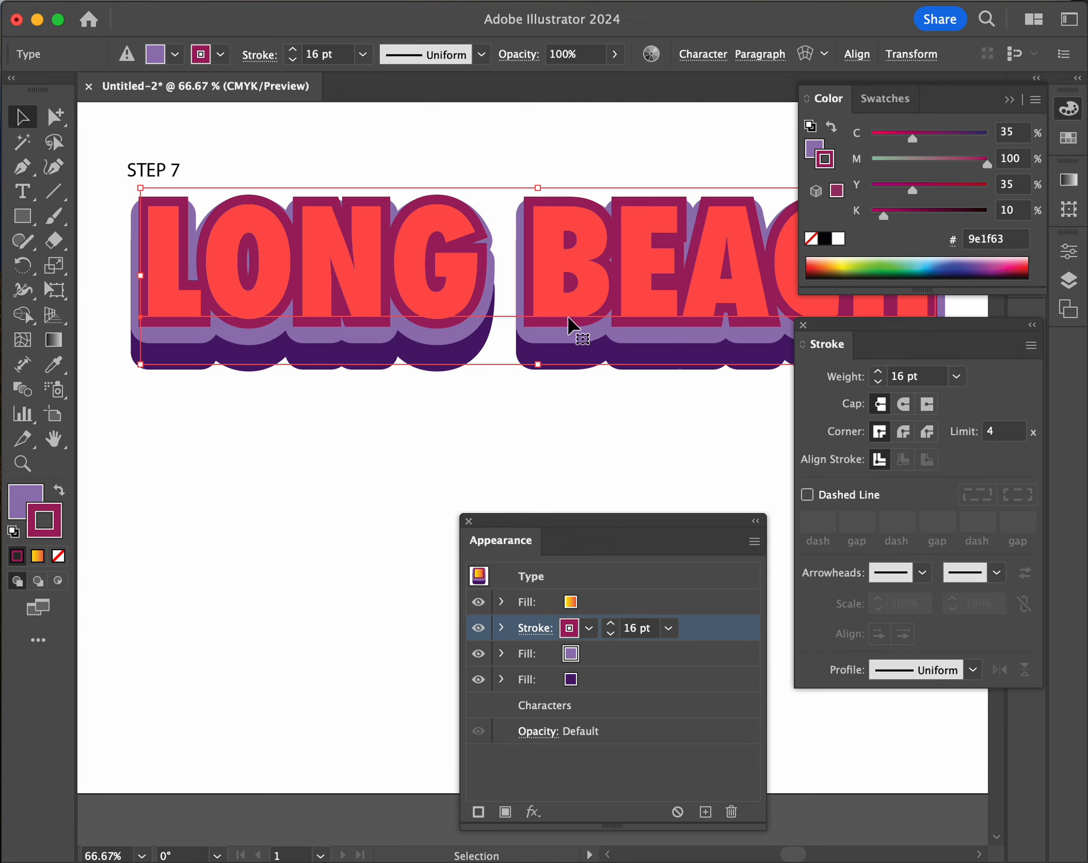
pyautogui.click(589, 628)
pyautogui.click(589, 629)
pyautogui.click(534, 628)
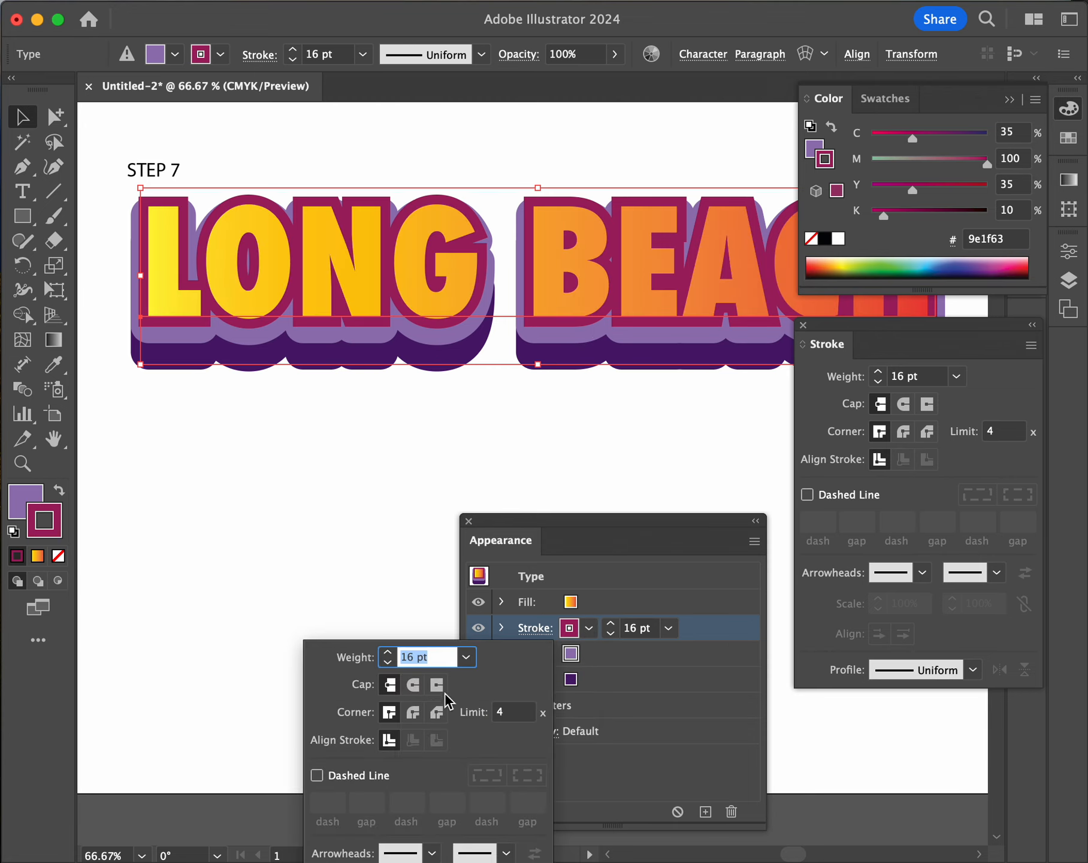
pyautogui.click(412, 713)
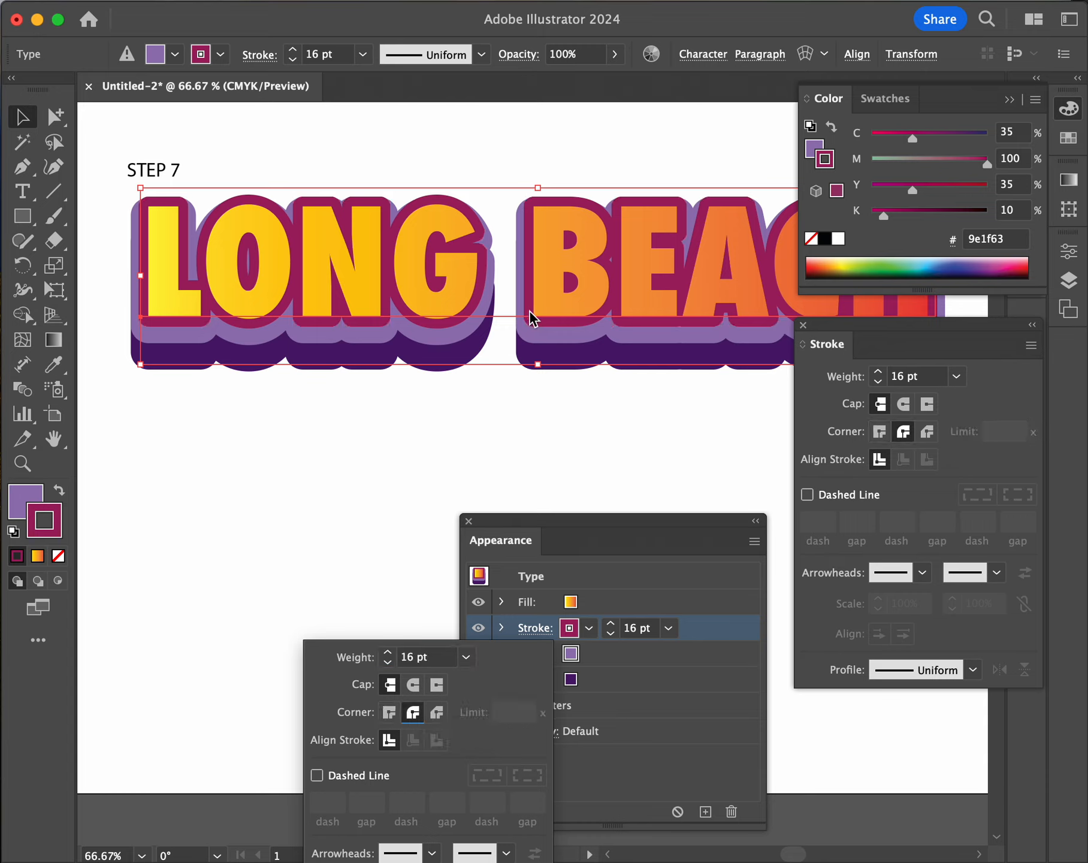
pyautogui.click(588, 628)
pyautogui.click(571, 440)
pyautogui.moveTo(617, 406); pyautogui.dragTo(657, 413)
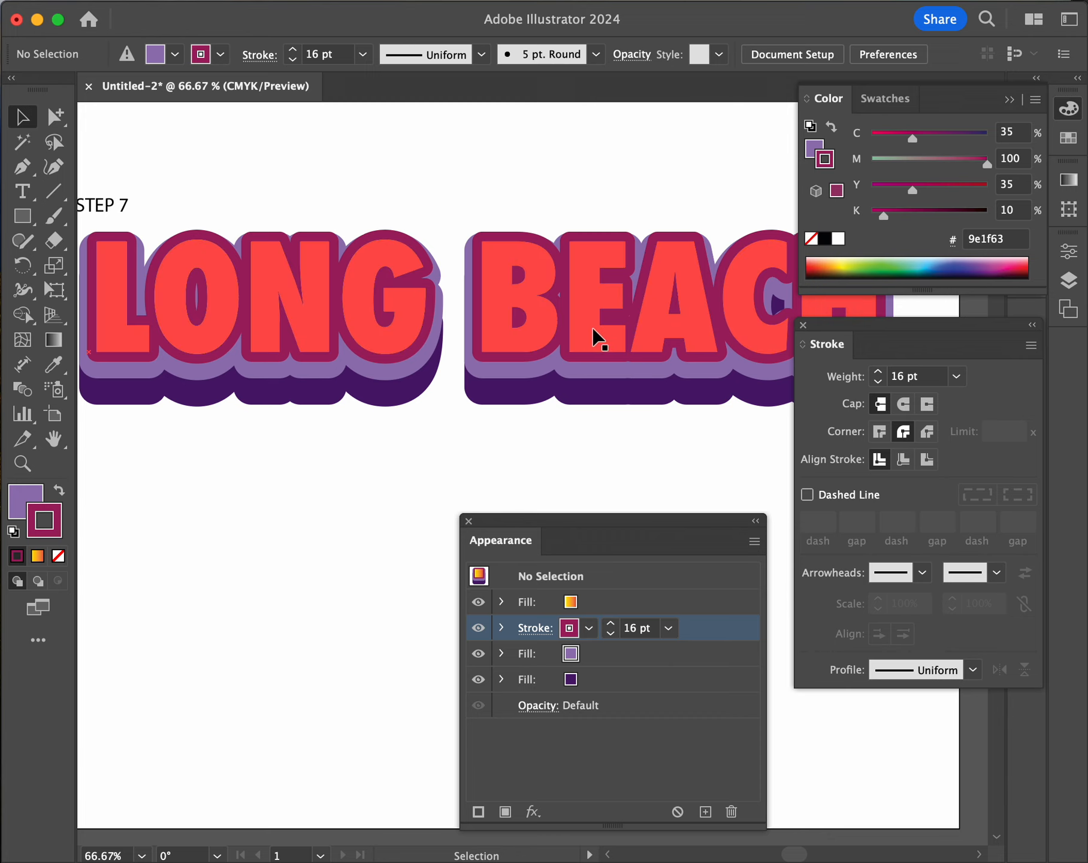
# Start a Drop Shadow effect on the LONG BEACH text's magenta stroke, using Multiply mode with the preview on
pyautogui.click(575, 314)
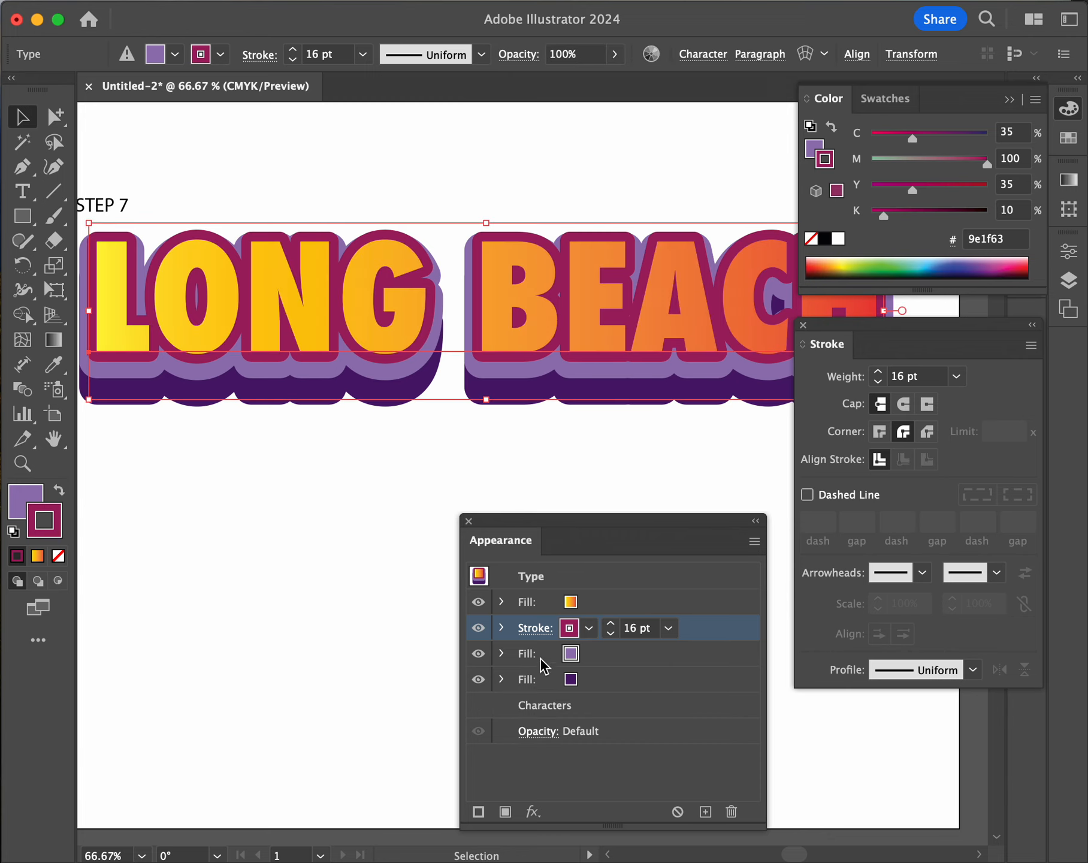
pyautogui.click(381, 322)
pyautogui.click(532, 812)
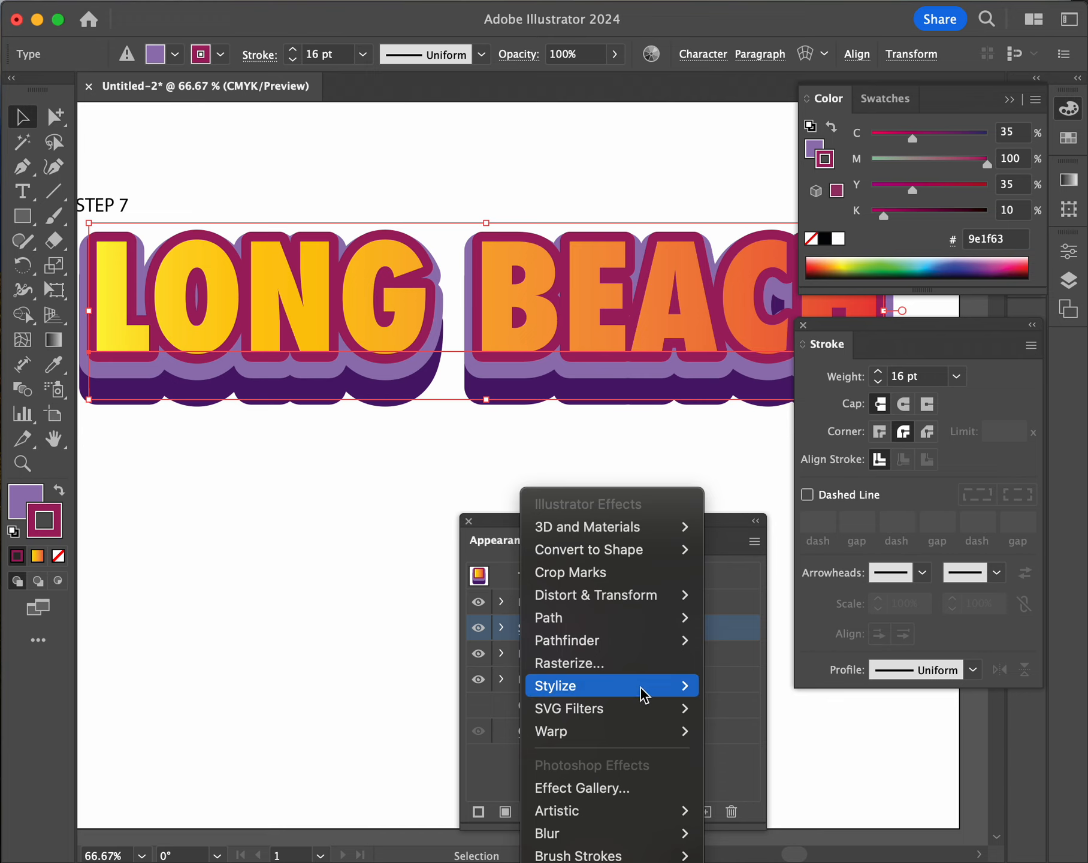
pyautogui.moveTo(607, 688)
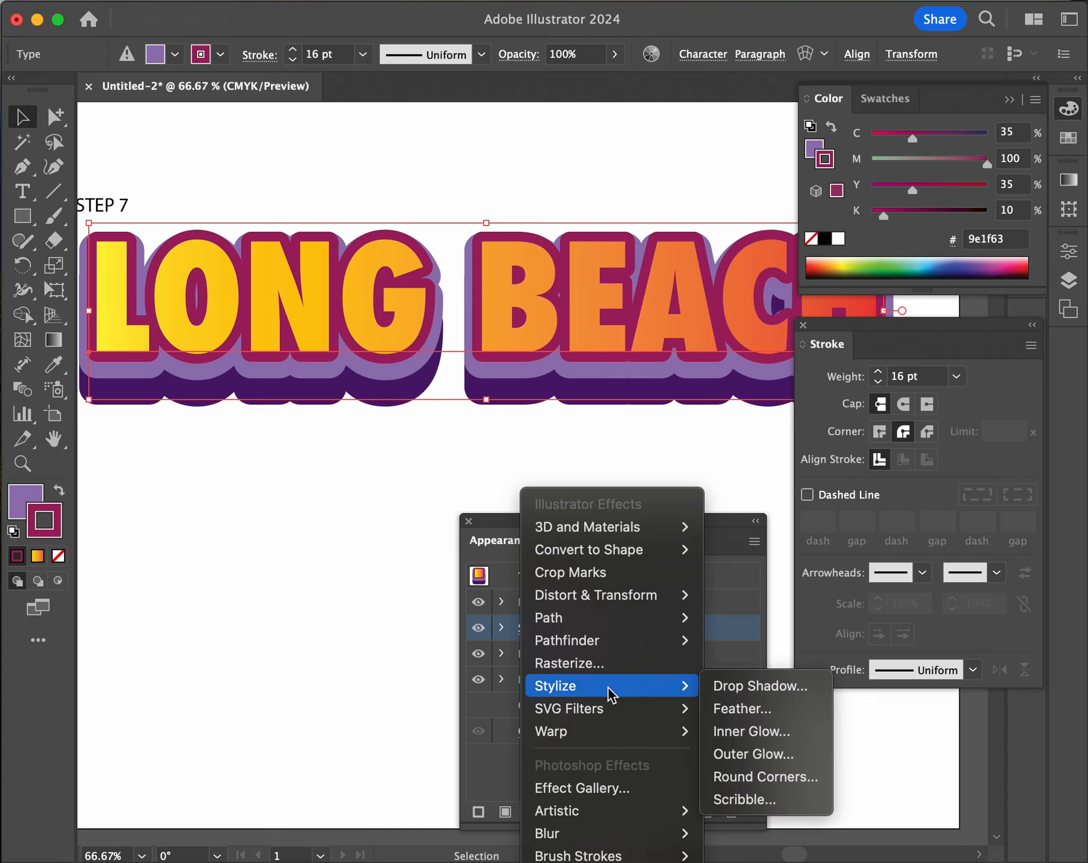
pyautogui.click(775, 689)
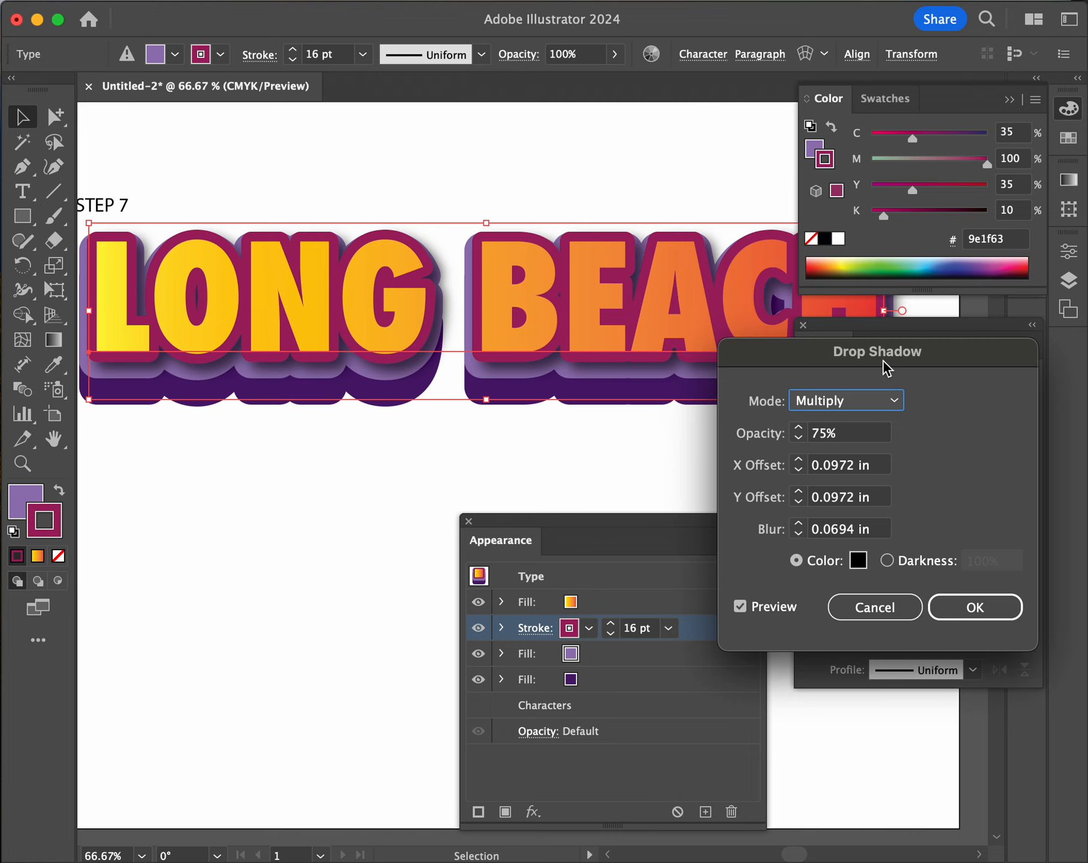
pyautogui.moveTo(886, 366)
pyautogui.mouseDown()
pyautogui.moveTo(546, 449)
pyautogui.moveTo(372, 454)
pyautogui.moveTo(330, 514)
pyautogui.moveTo(316, 461)
pyautogui.moveTo(248, 448)
pyautogui.mouseUp()
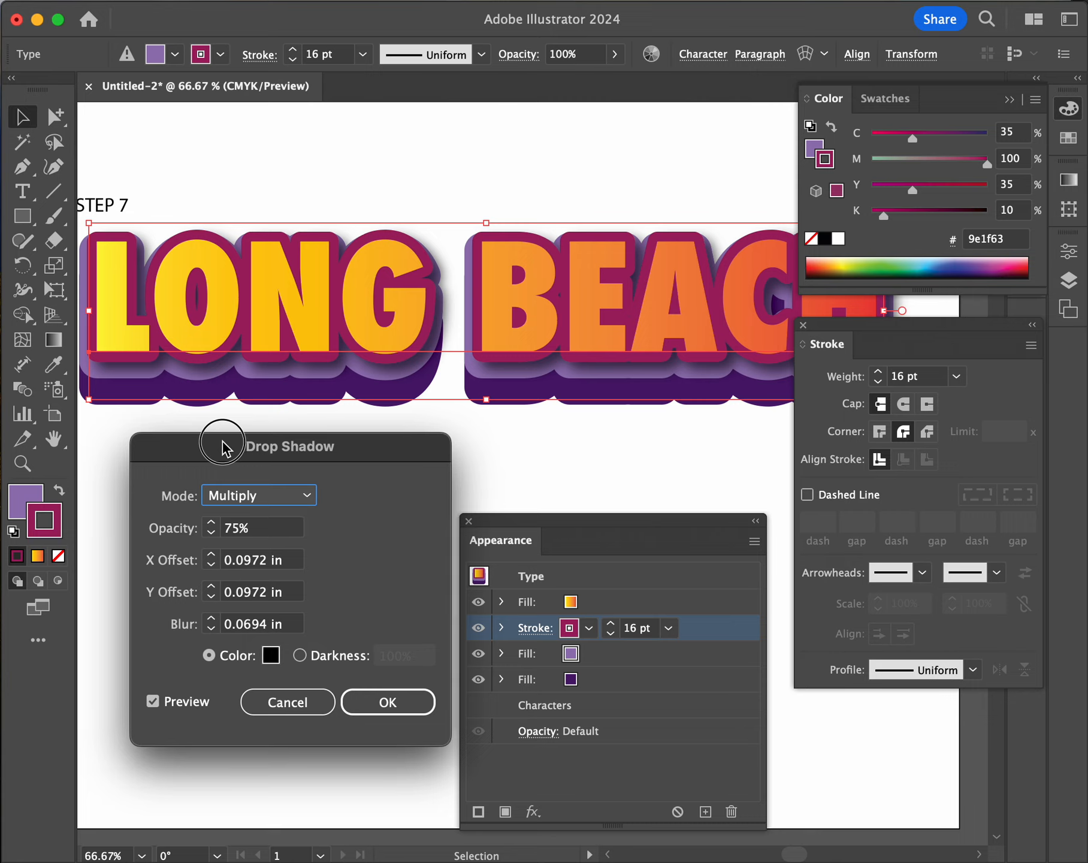
pyautogui.click(153, 702)
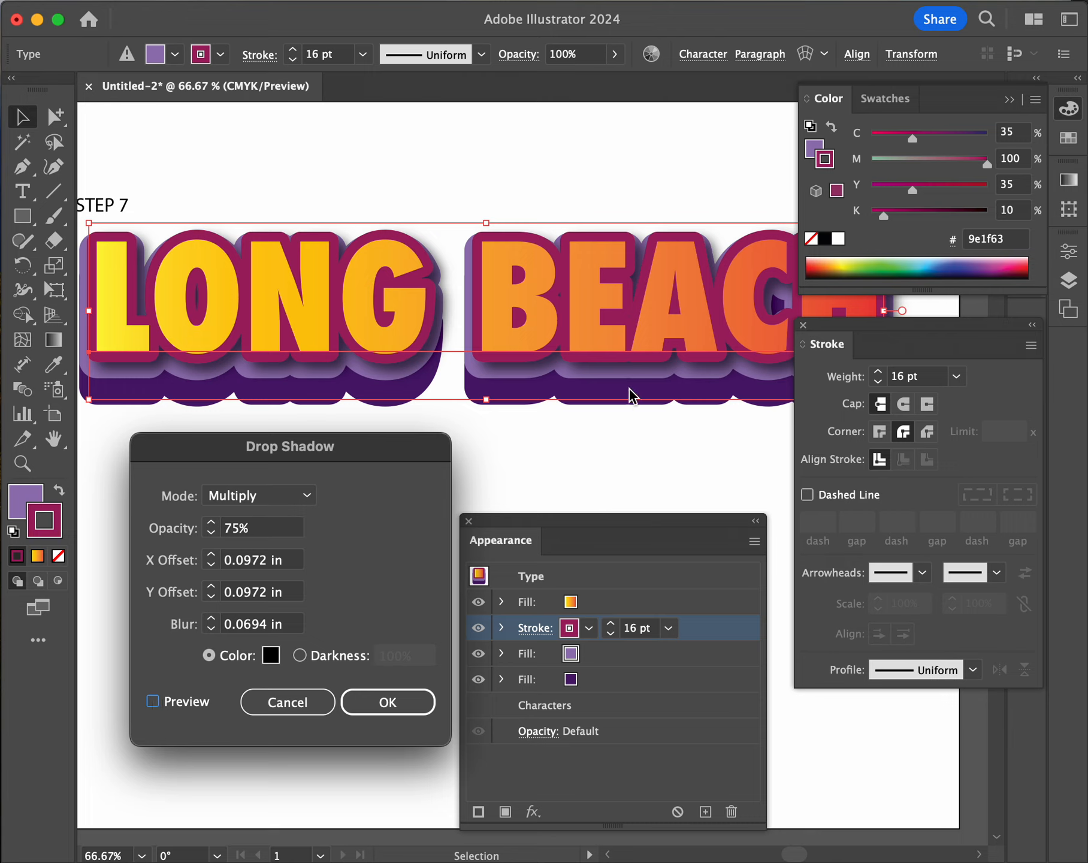
pyautogui.moveTo(379, 448); pyautogui.dragTo(382, 450)
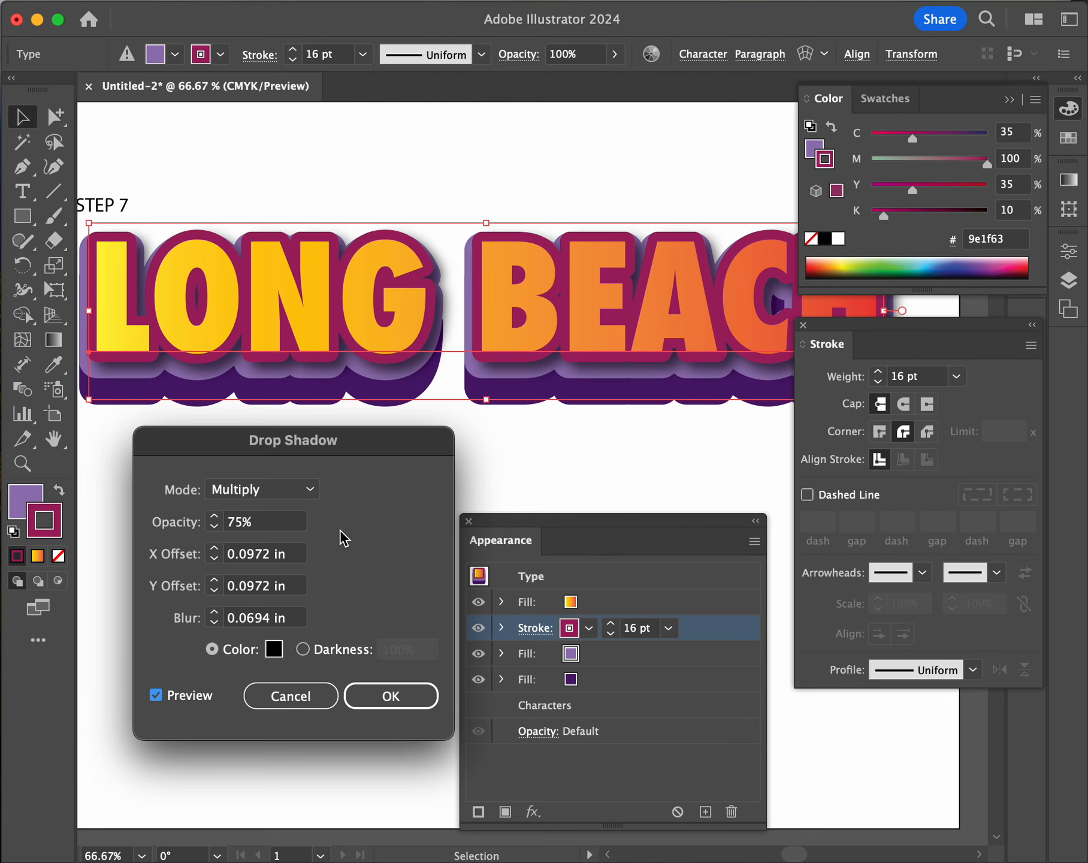
pyautogui.click(308, 490)
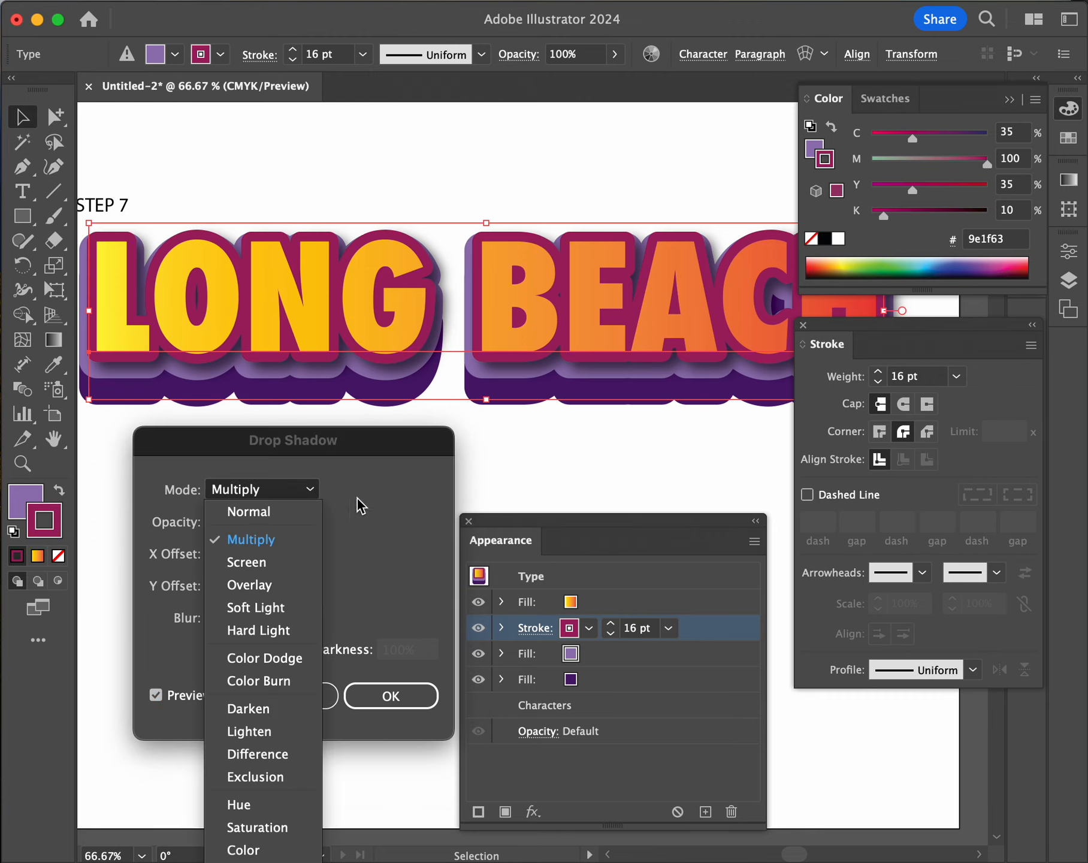
pyautogui.click(376, 488)
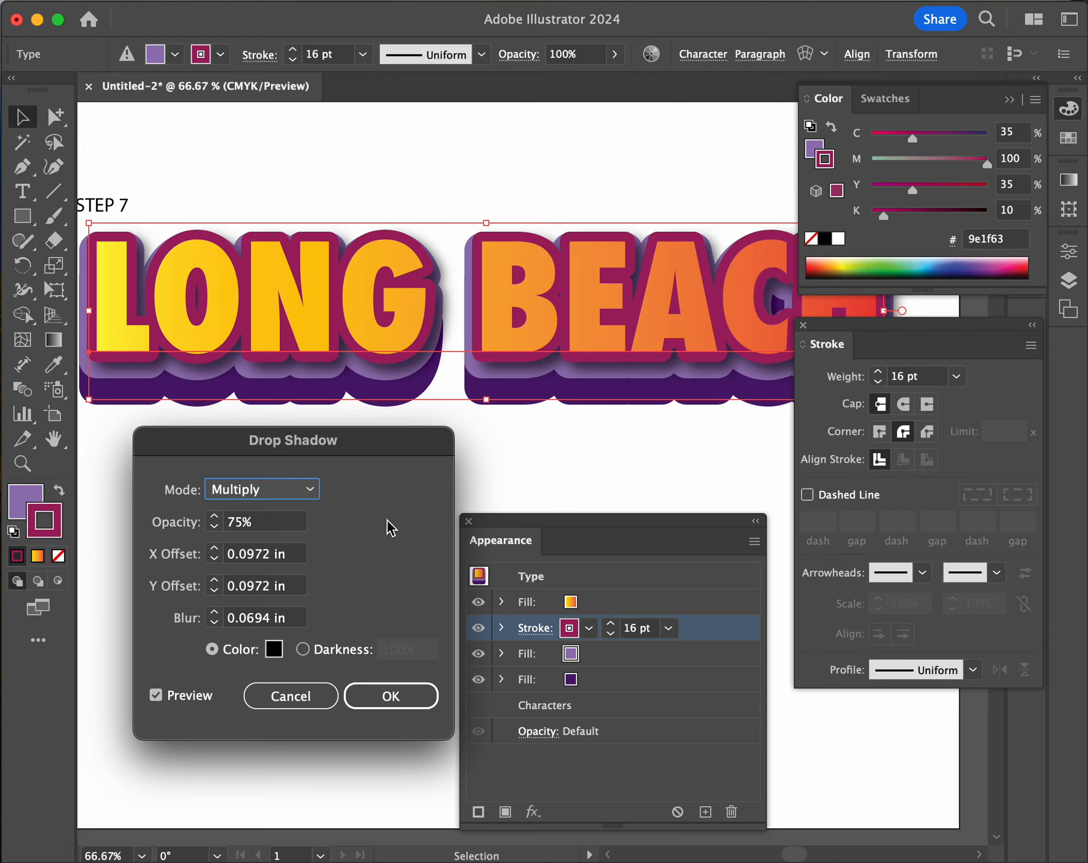
# Set the drop shadow's opacity to 50% and both its X and Y offsets to 0 in
pyautogui.click(238, 530)
pyautogui.doubleClick(237, 530)
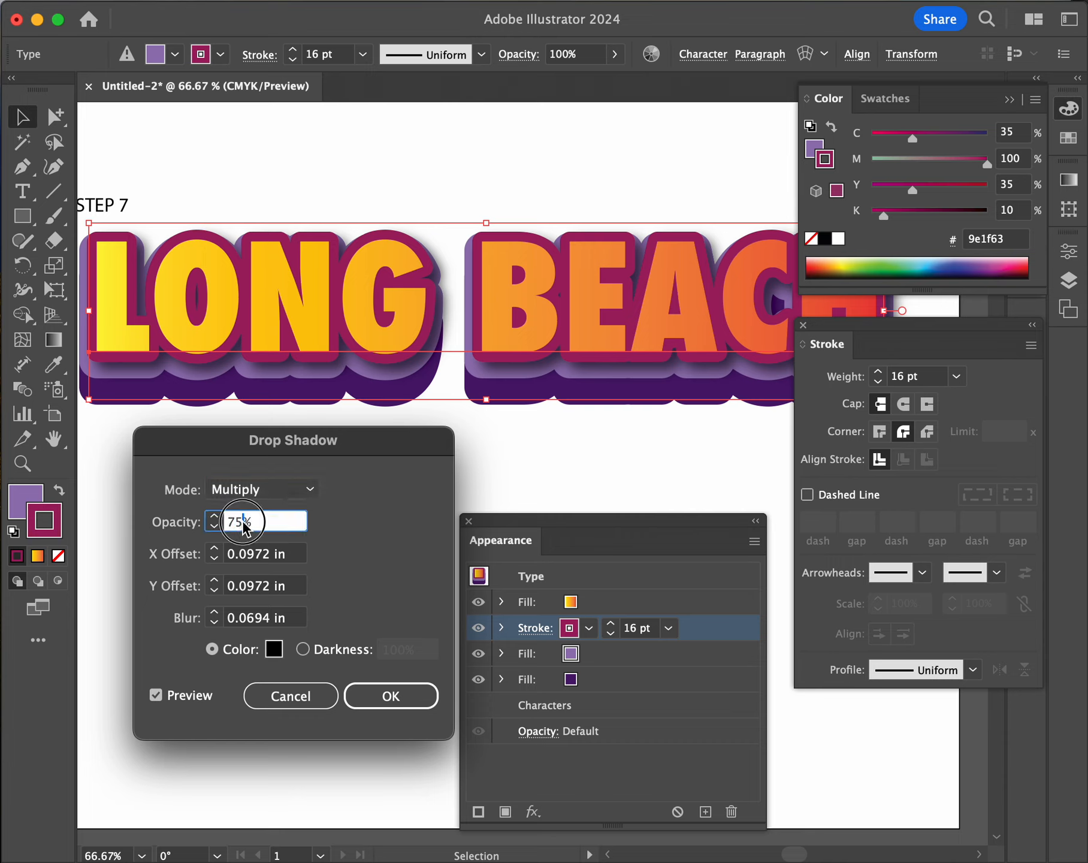
pyautogui.write('5')
pyautogui.click(294, 561)
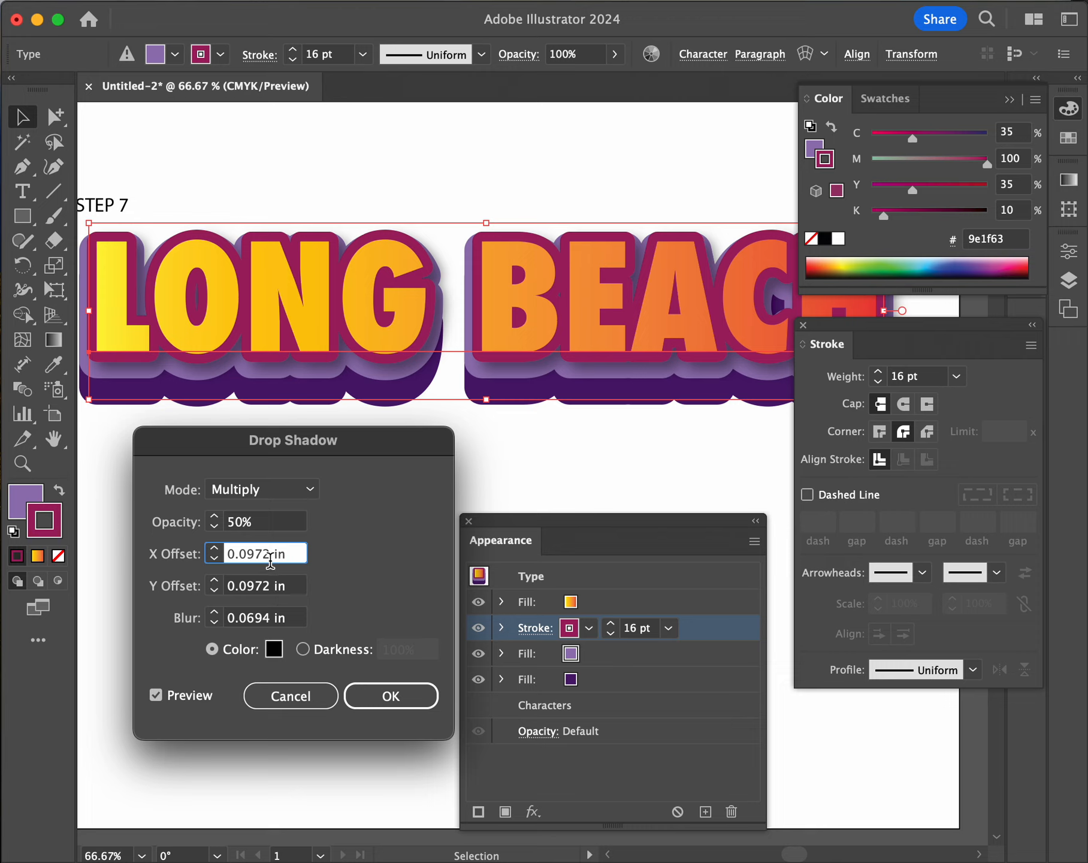
pyautogui.click(213, 561)
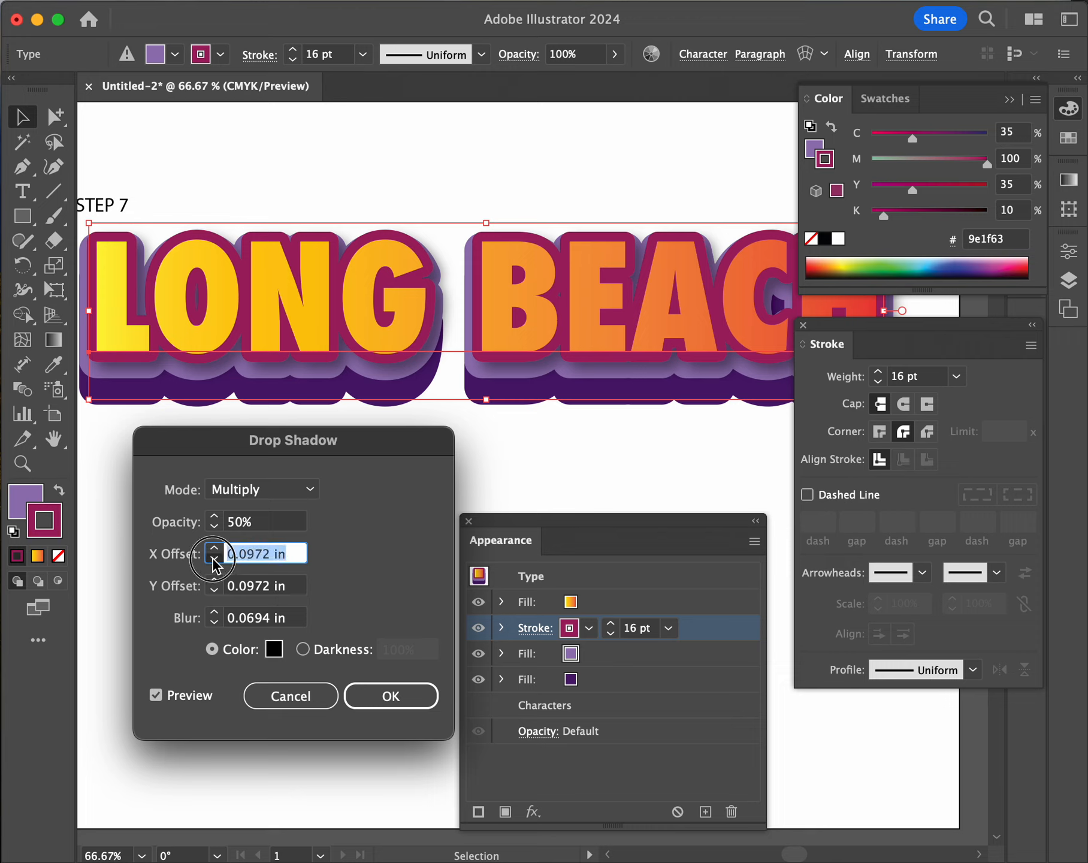
pyautogui.click(214, 590)
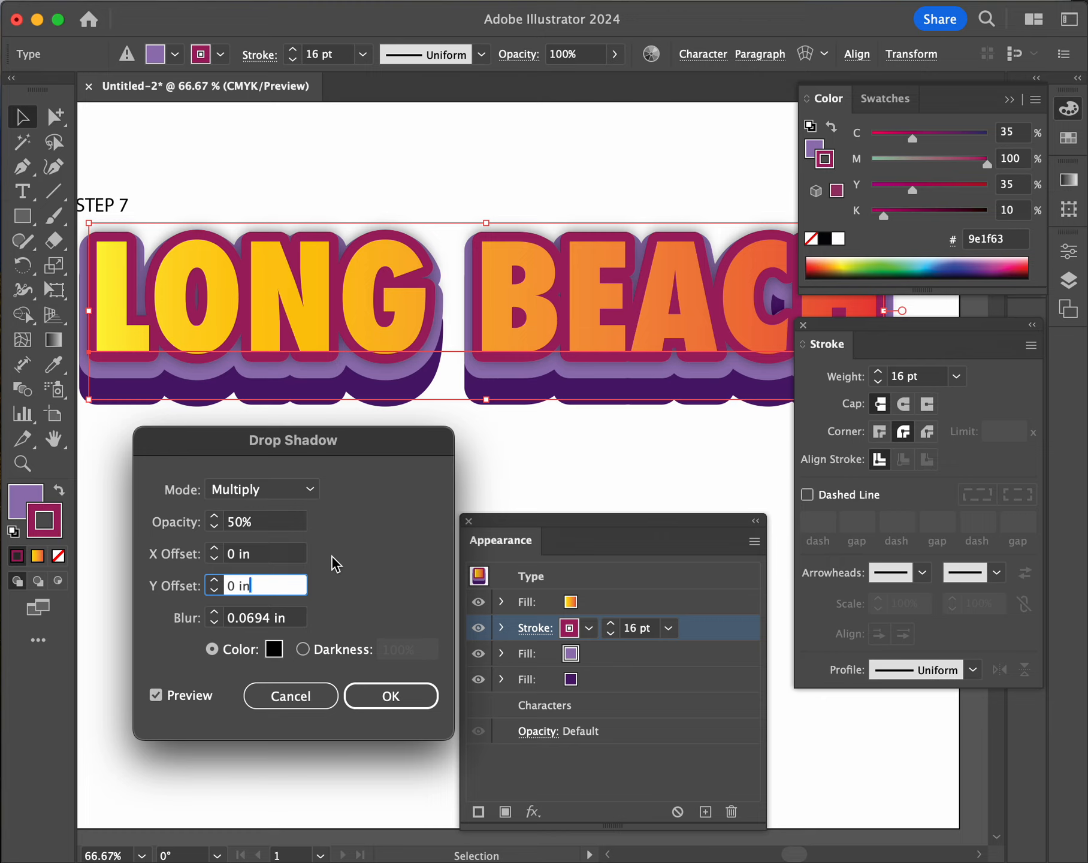
# Set the drop shadow's blur to 0.05 in
pyautogui.click(249, 621)
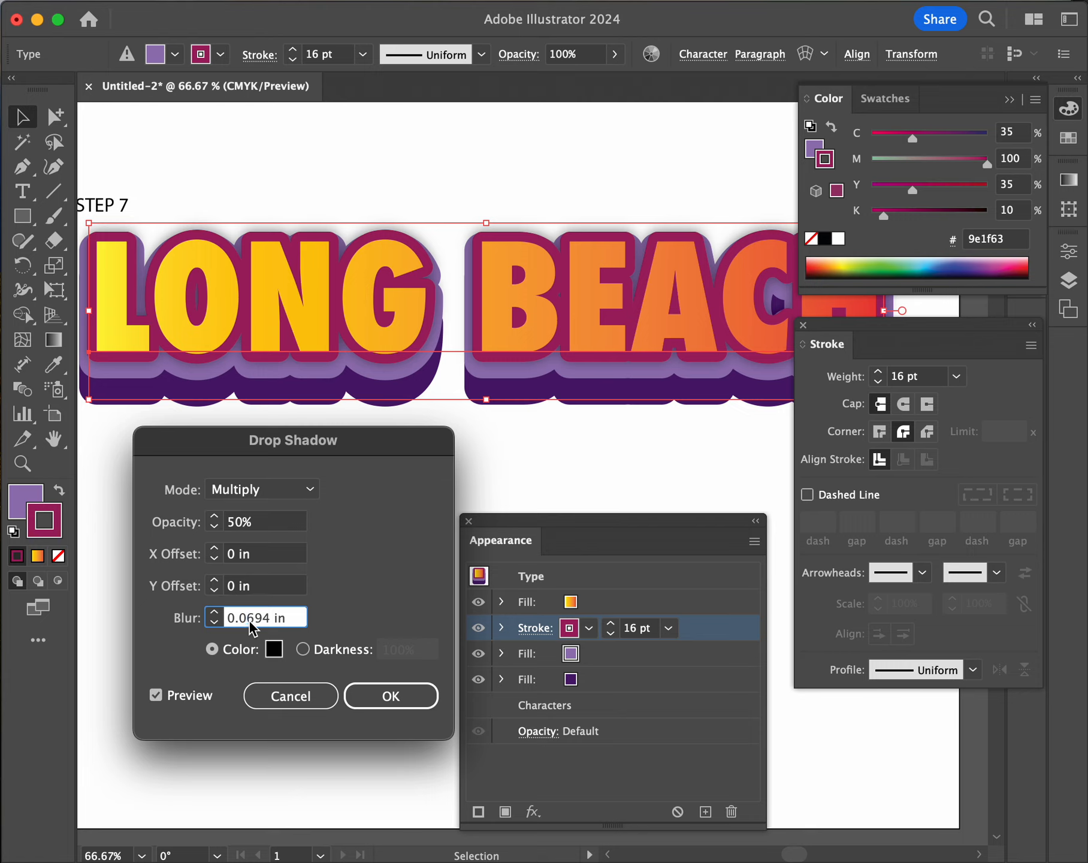
pyautogui.moveTo(246, 618); pyautogui.dragTo(249, 617)
pyautogui.doubleClick(248, 618)
pyautogui.write('0.05')
# Set the drop shadow's colour to dark purple 3e115b and apply the effect to the LONG BEACH text's magenta stroke
pyautogui.click(274, 650)
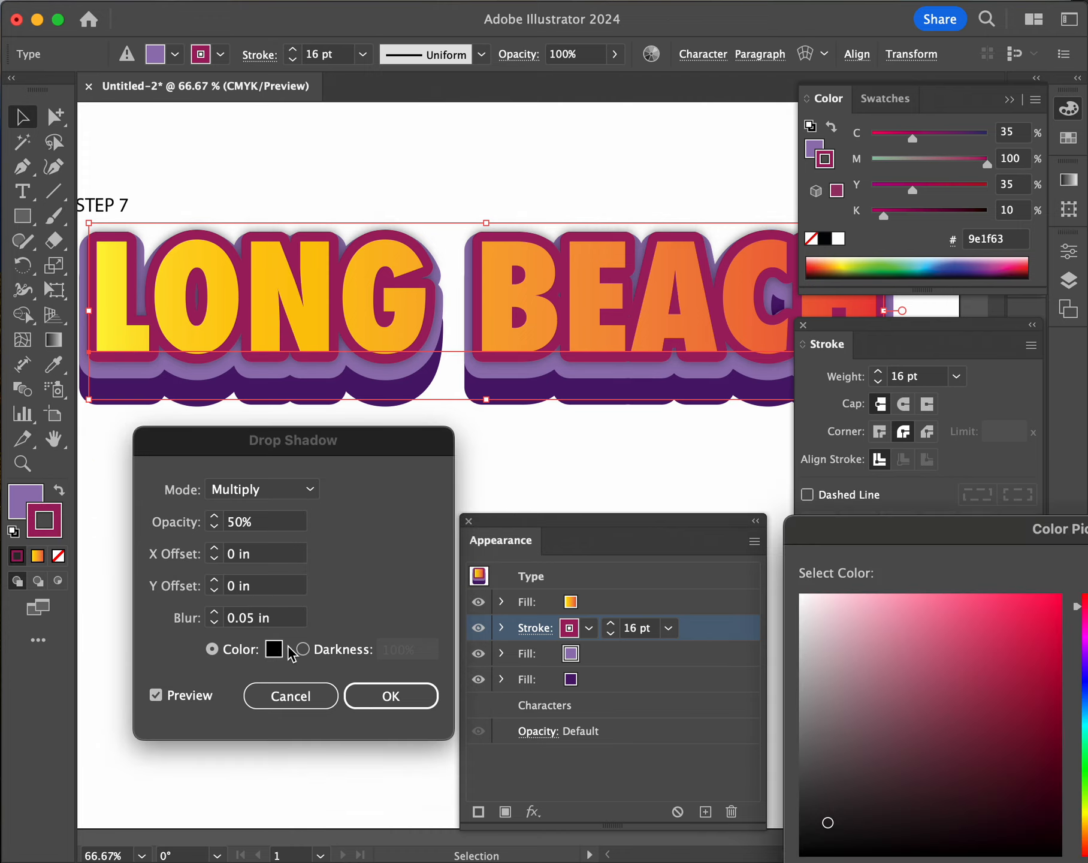
pyautogui.moveTo(961, 533); pyautogui.dragTo(676, 446)
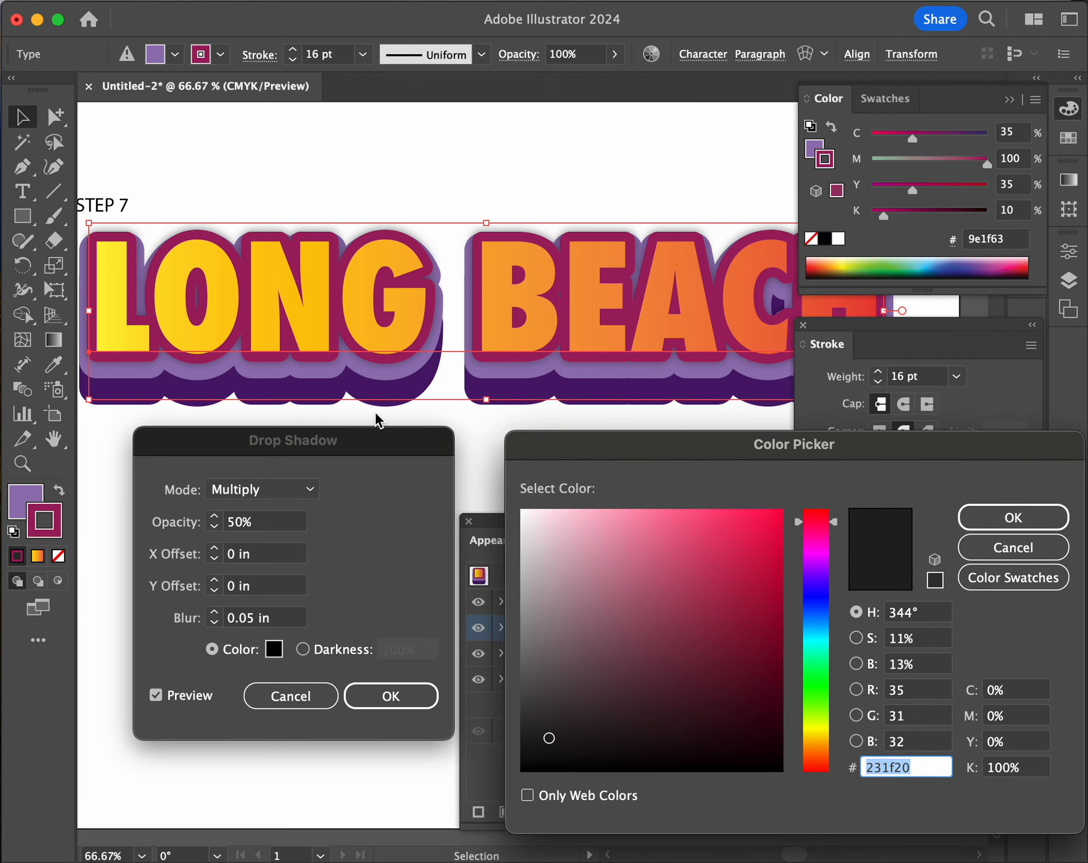
pyautogui.moveTo(650, 454); pyautogui.dragTo(639, 450)
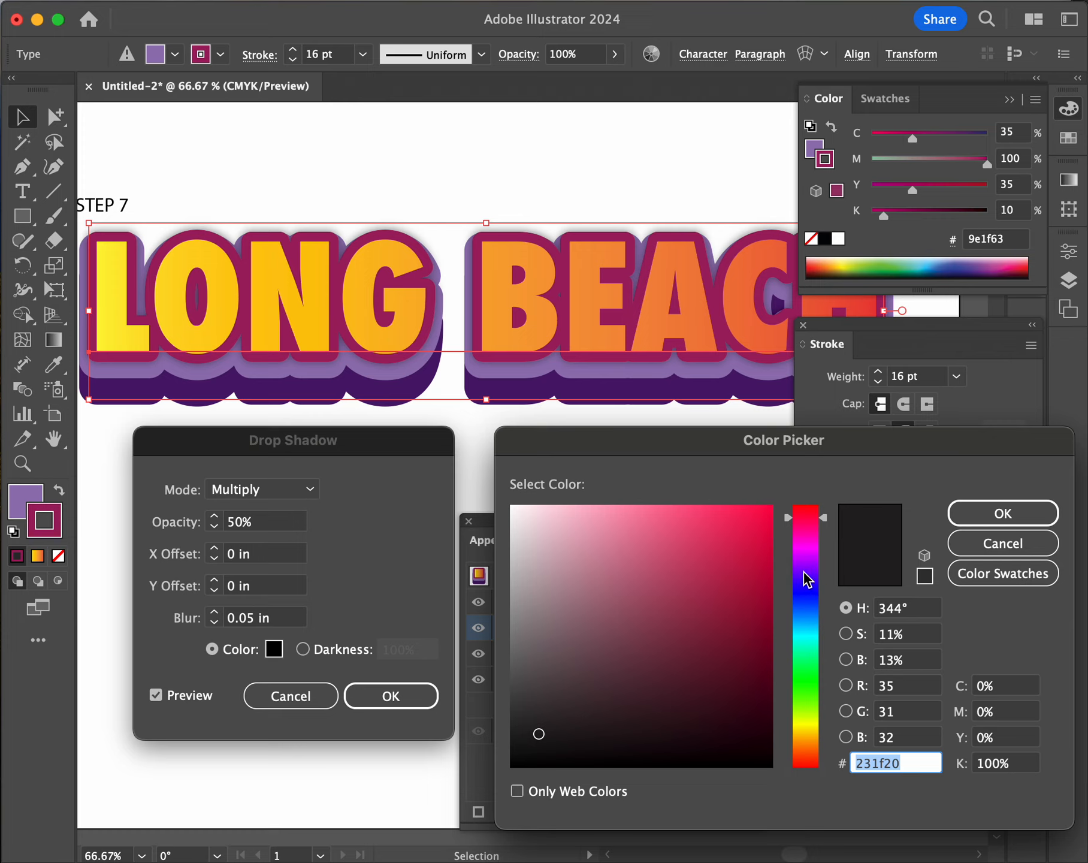
pyautogui.moveTo(802, 520); pyautogui.dragTo(807, 566)
pyautogui.click(645, 679)
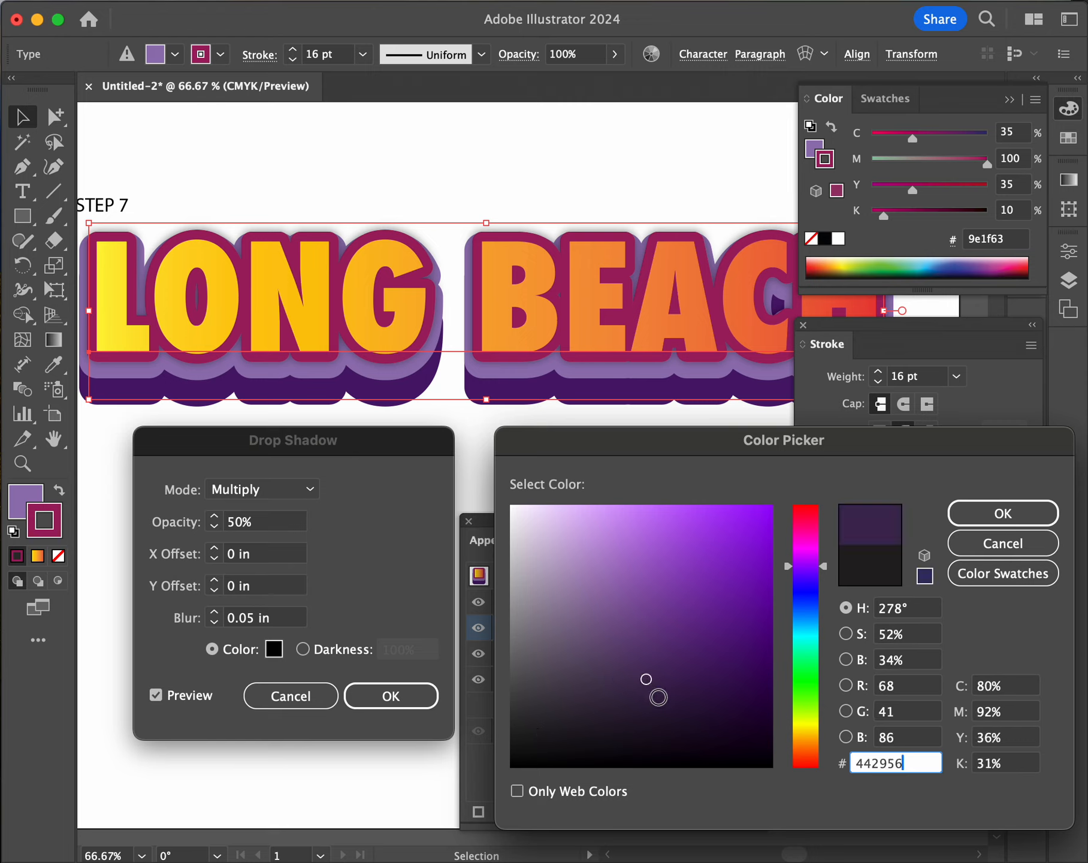
pyautogui.moveTo(658, 697)
pyautogui.mouseDown()
pyautogui.moveTo(700, 697)
pyautogui.moveTo(704, 709)
pyautogui.mouseUp()
pyautogui.click(721, 670)
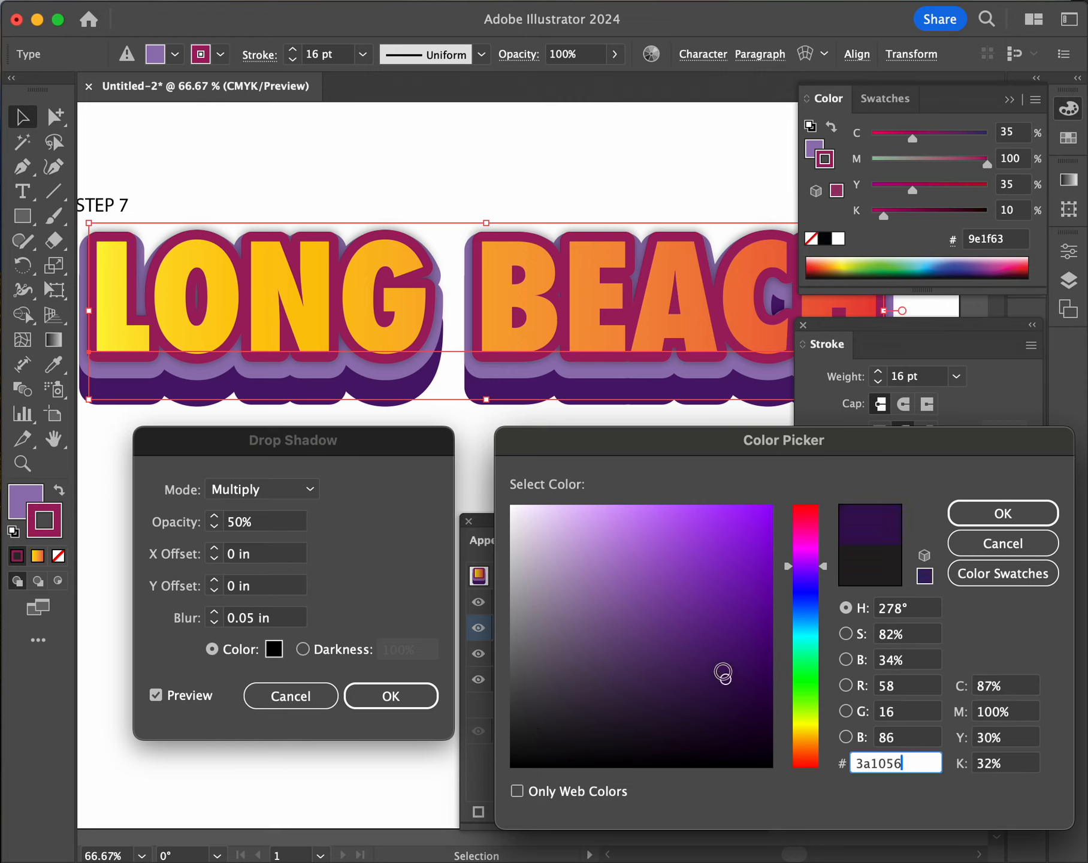
pyautogui.click(721, 651)
pyautogui.click(722, 674)
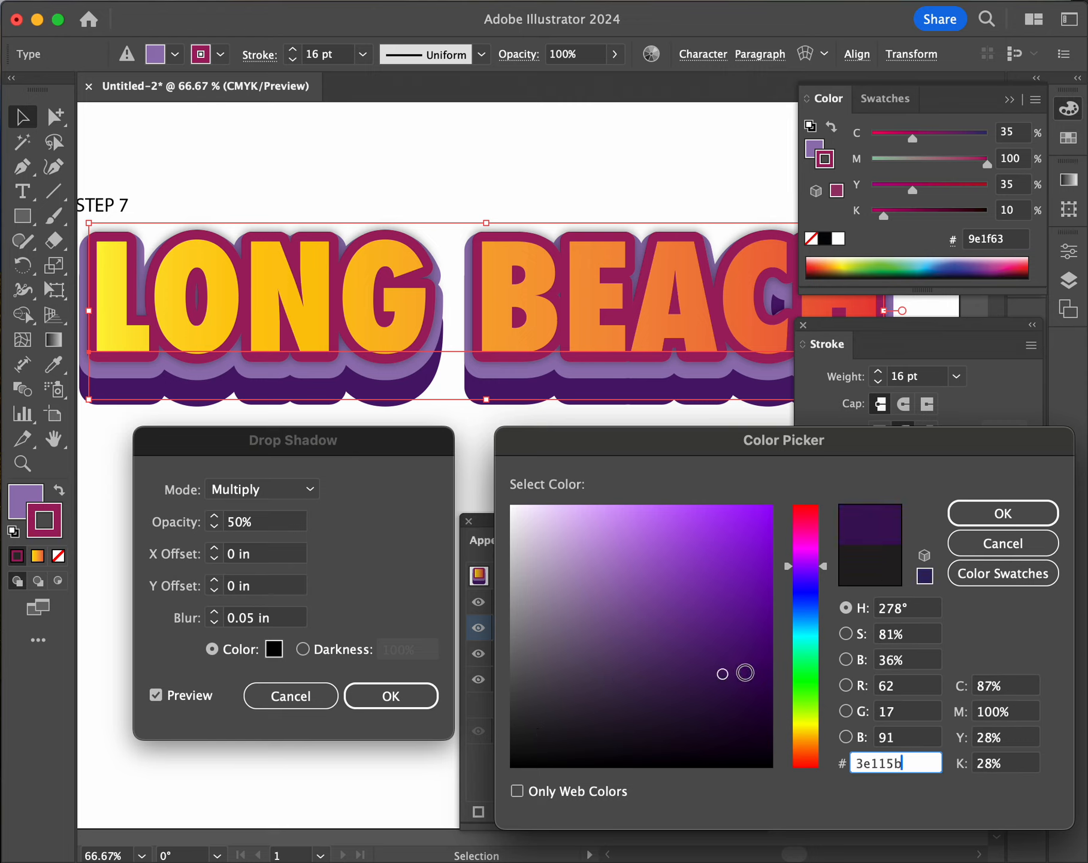
pyautogui.click(1020, 513)
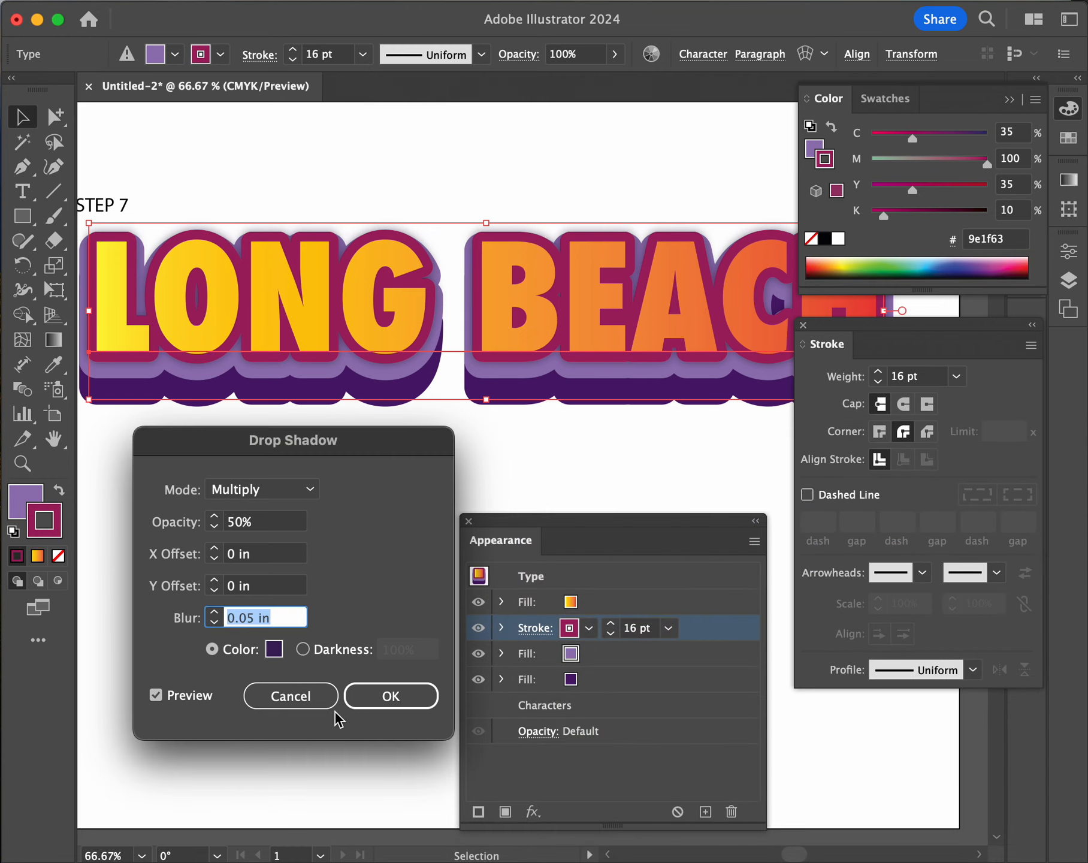
pyautogui.click(392, 697)
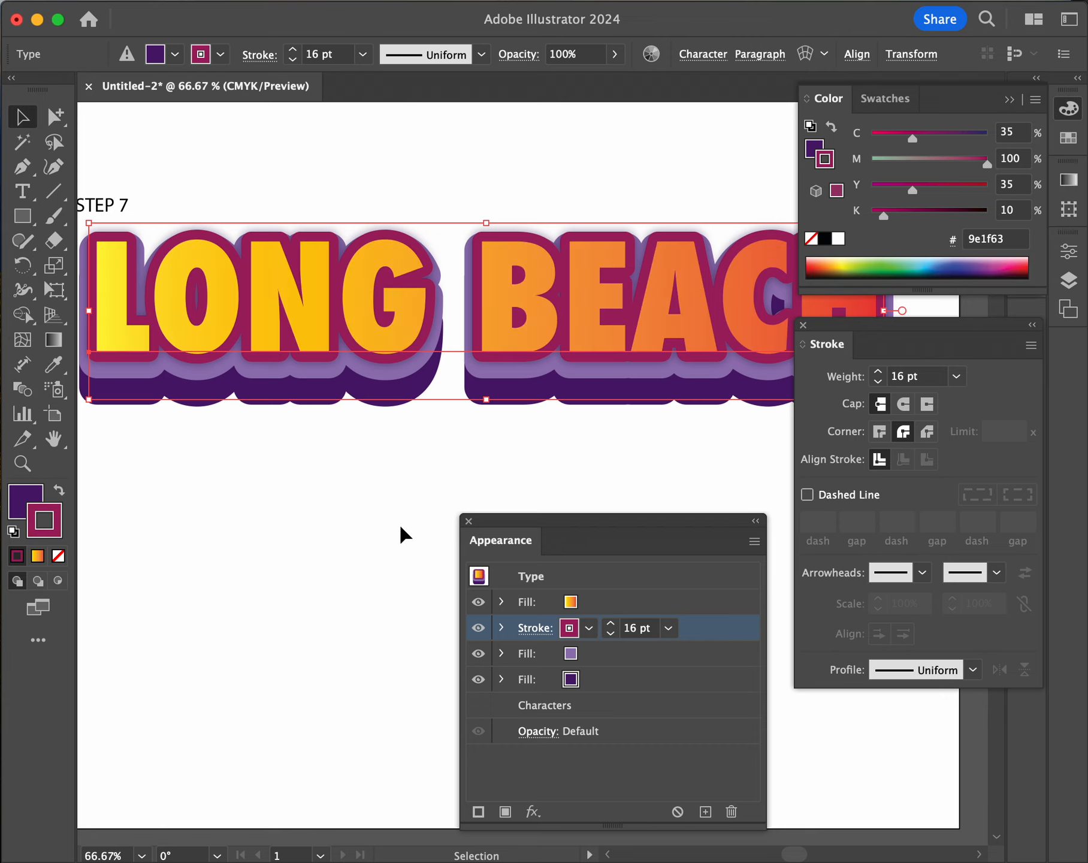
# Compare the LONG BEACH text with the stroke's Drop Shadow hidden and shown, leaving the effect visible and the text deselected
pyautogui.click(502, 628)
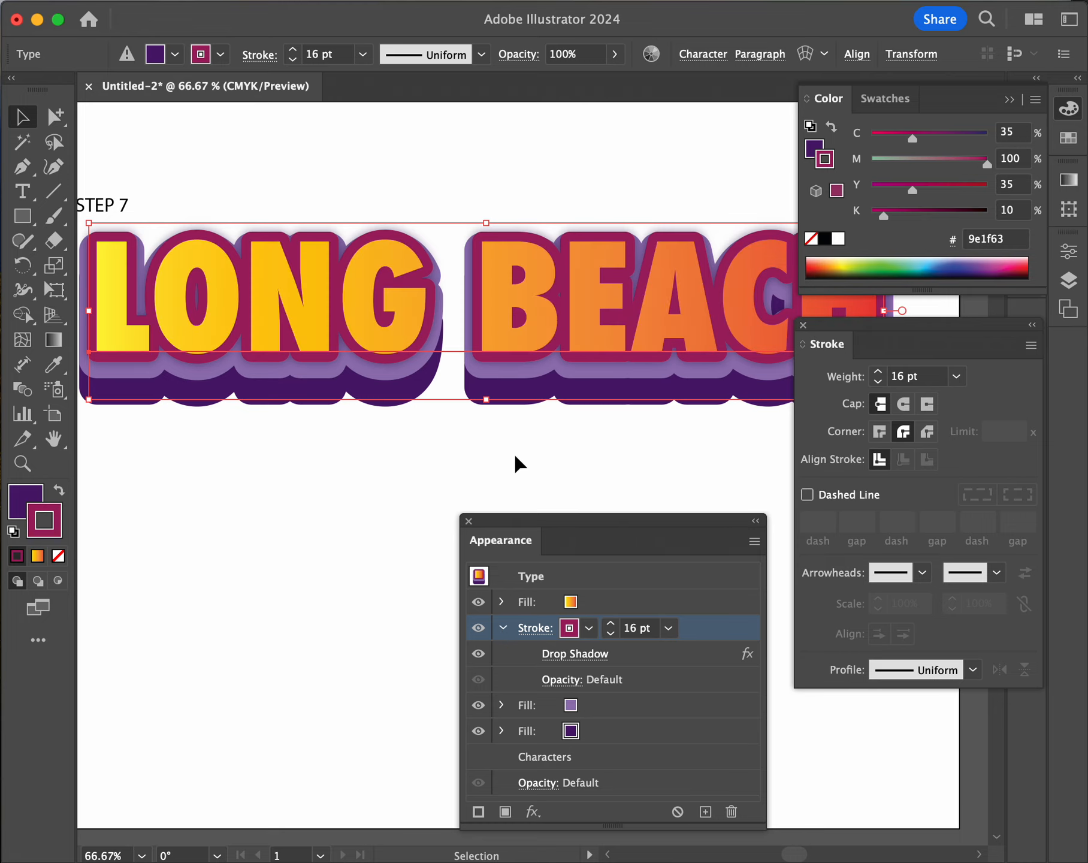
pyautogui.moveTo(423, 461); pyautogui.dragTo(369, 344)
pyautogui.press('super+minus')
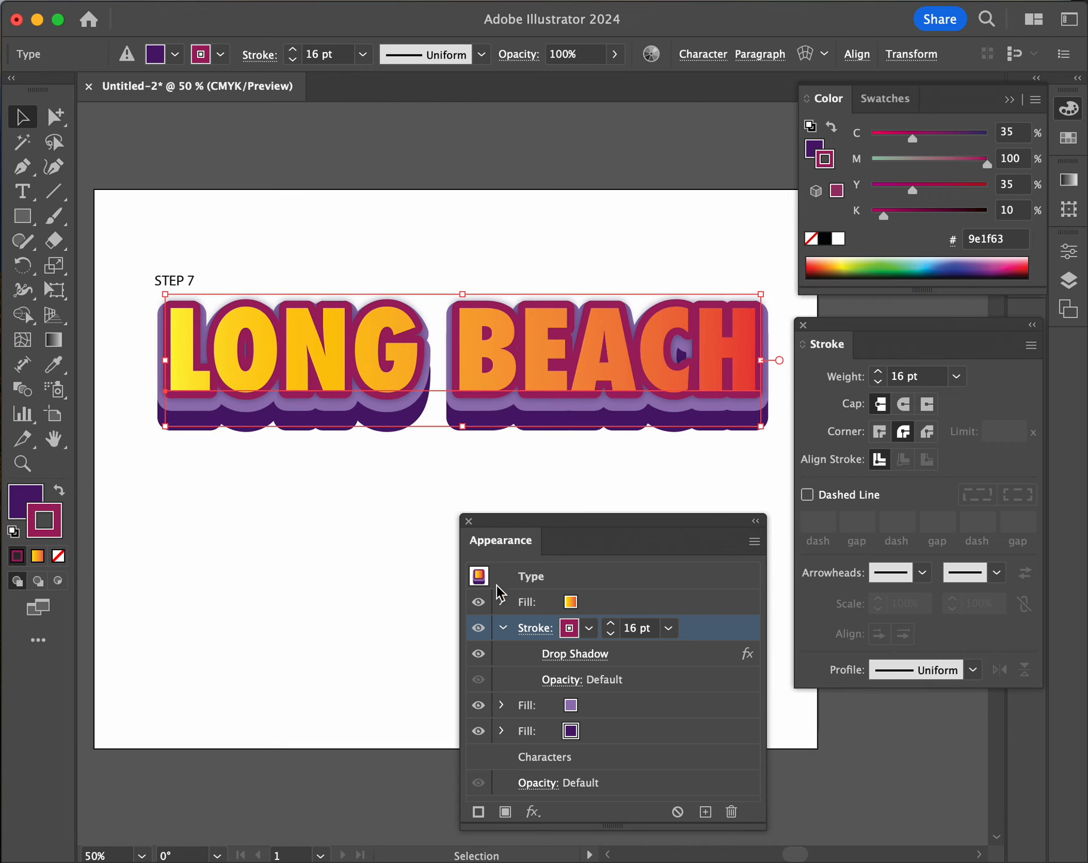
pyautogui.click(479, 654)
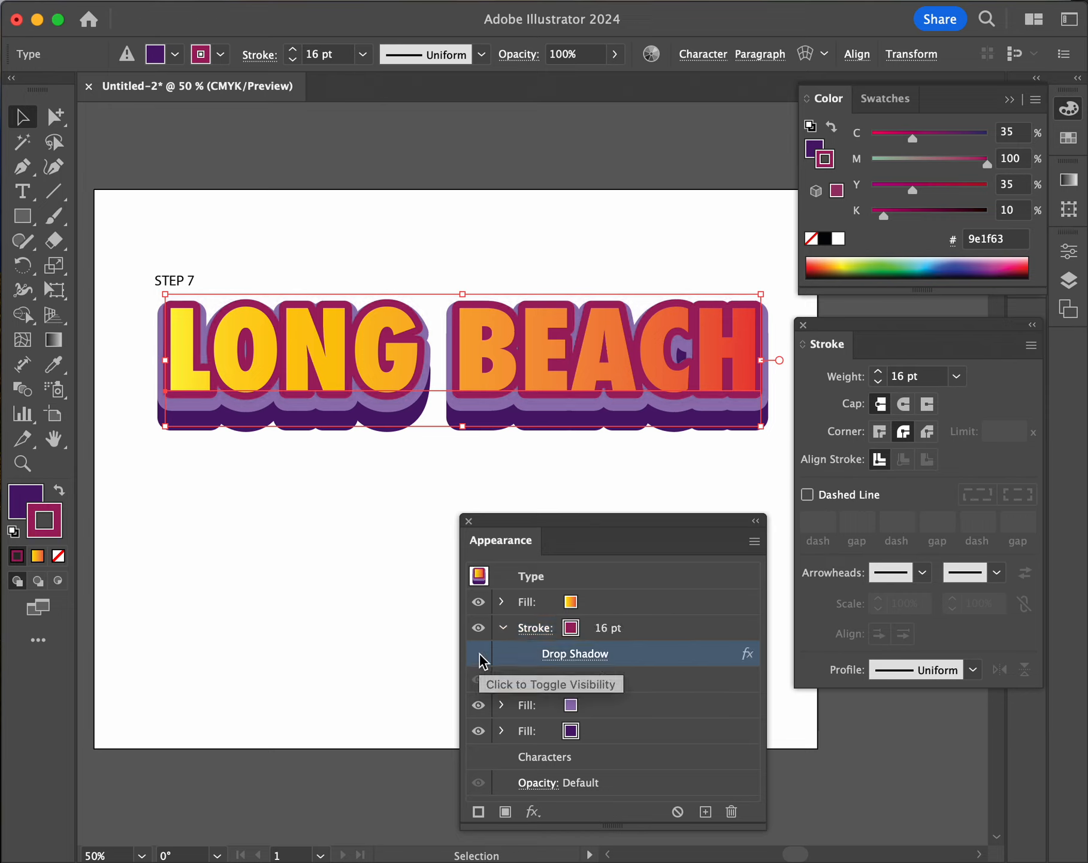
pyautogui.click(479, 654)
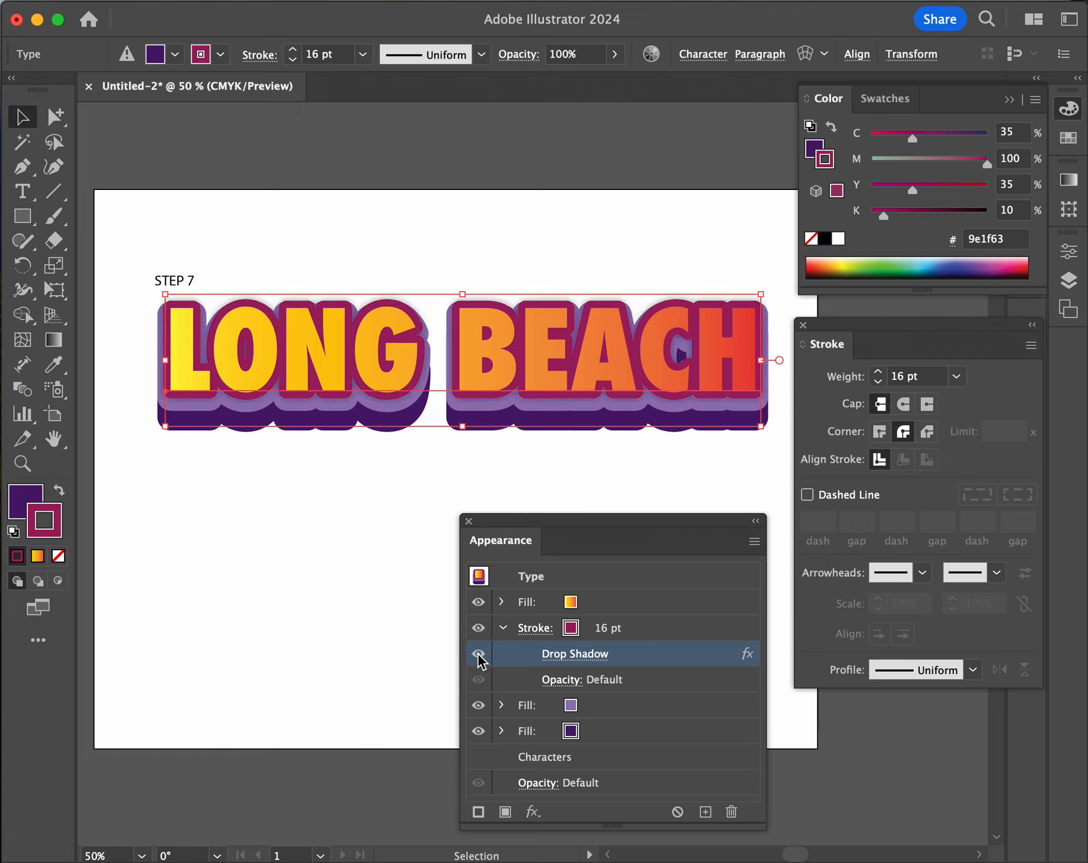
pyautogui.click(290, 511)
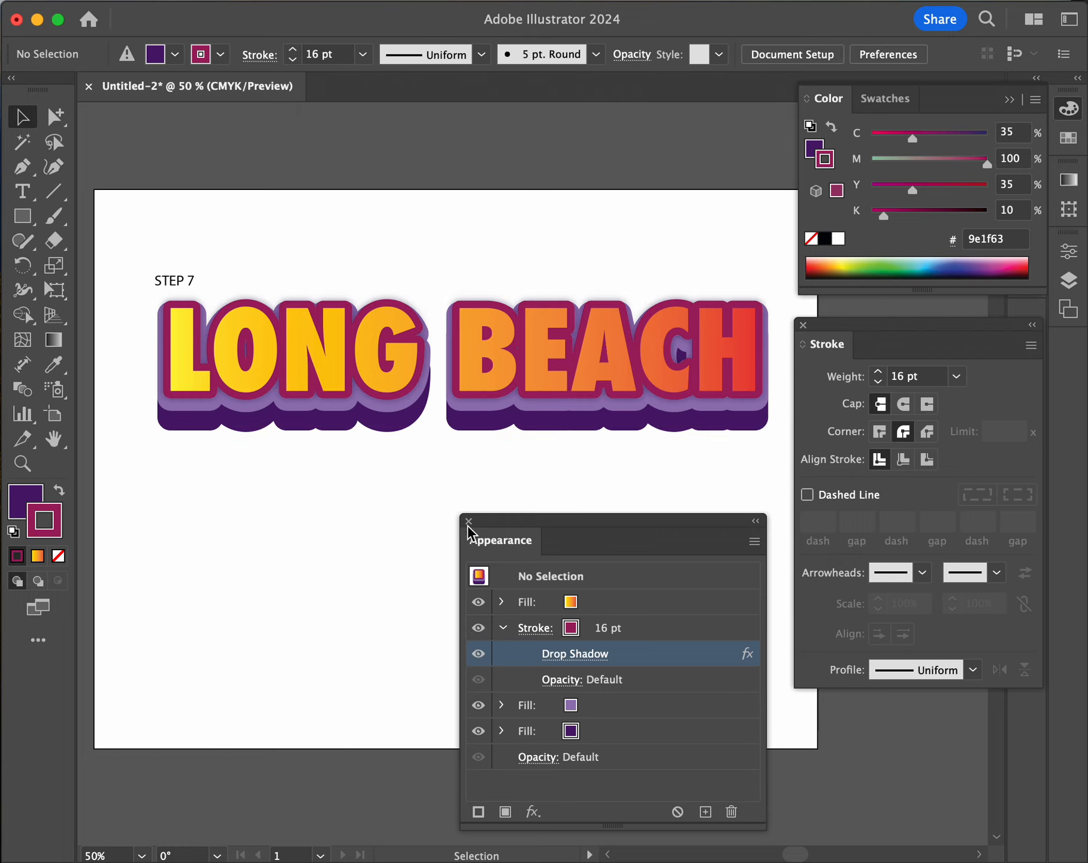
# Try the white-to-black gradient on the LONG BEACH text's top fill and return it to the Orange, Yellow gradient swatch
pyautogui.click(554, 381)
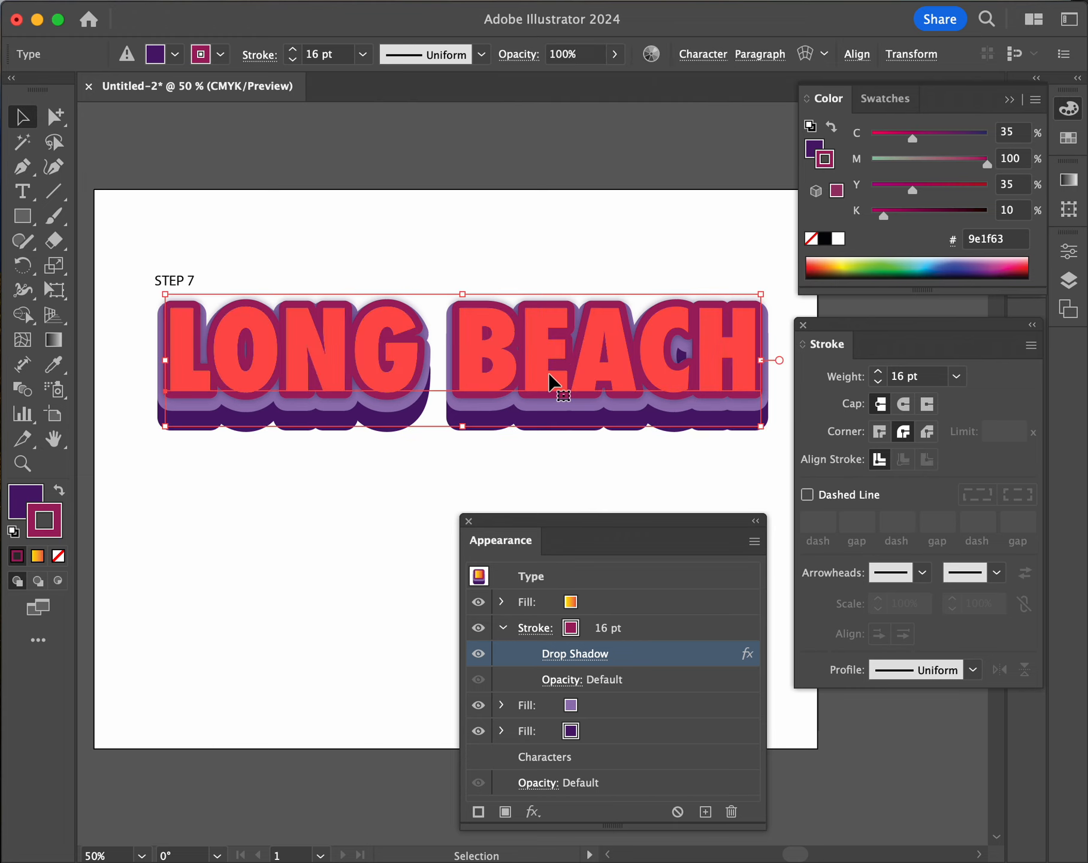
pyautogui.click(593, 606)
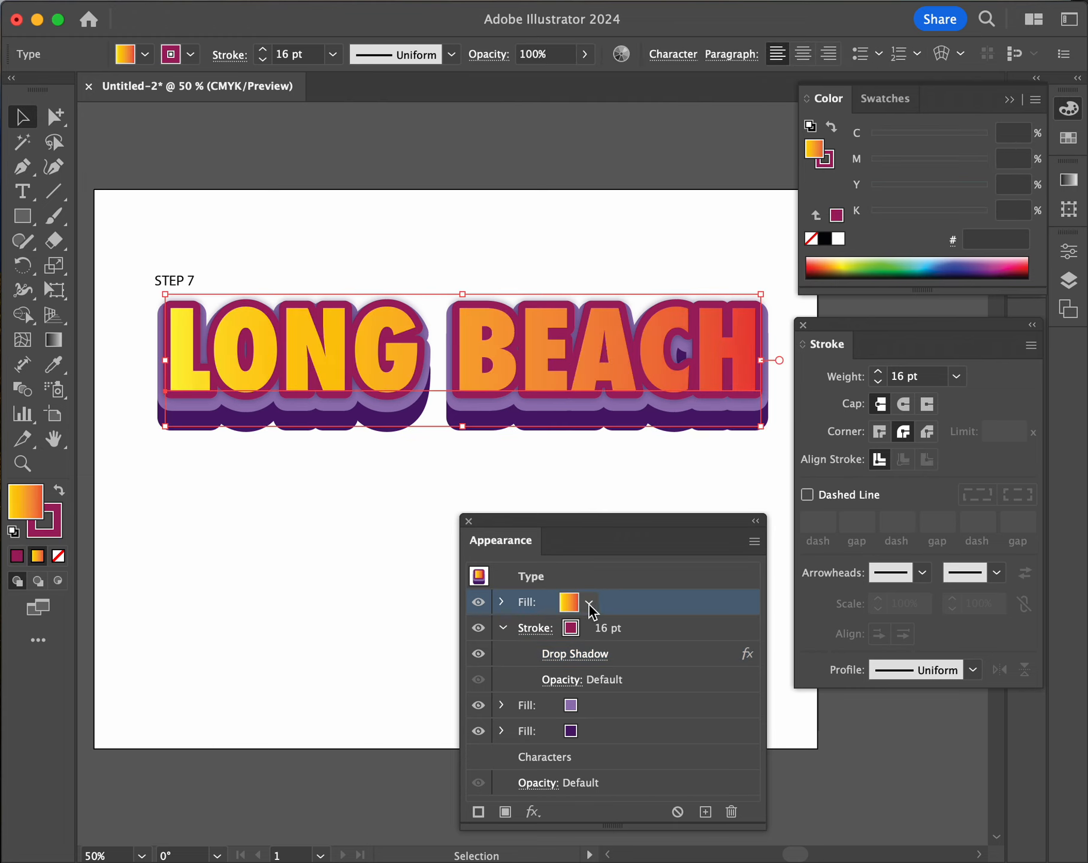
pyautogui.click(589, 601)
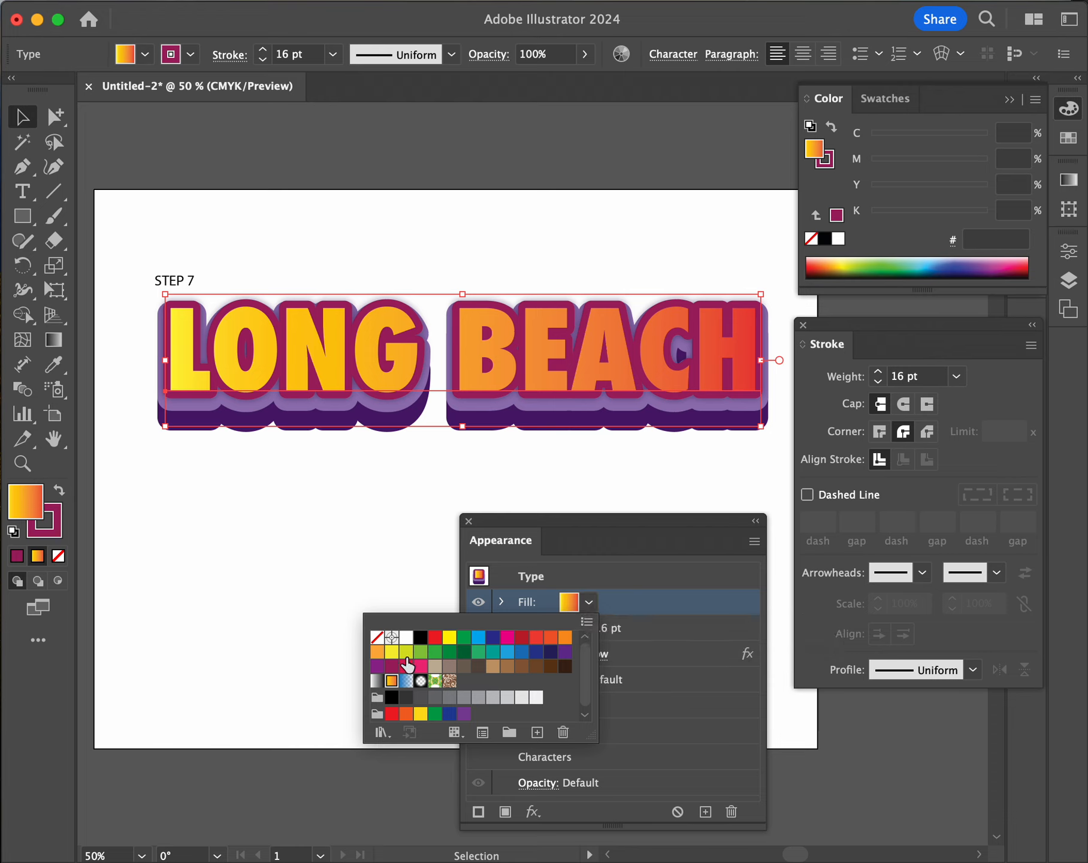
pyautogui.click(377, 681)
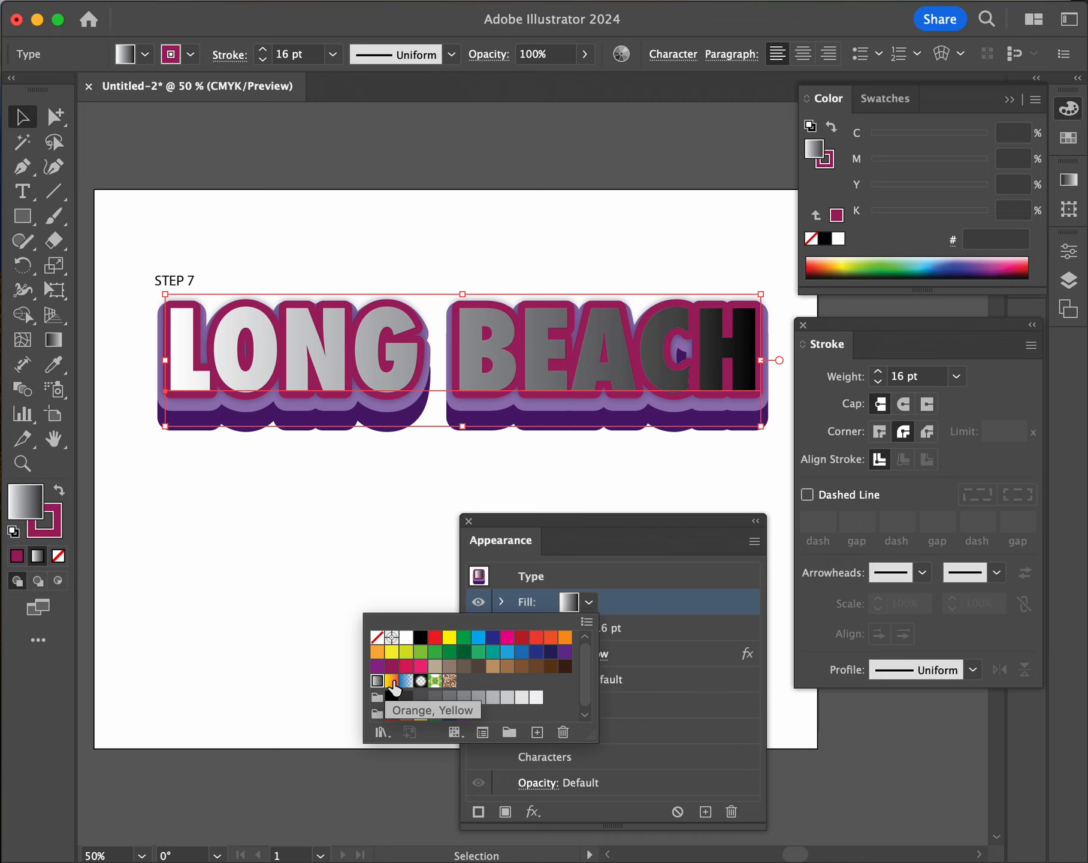
pyautogui.click(392, 683)
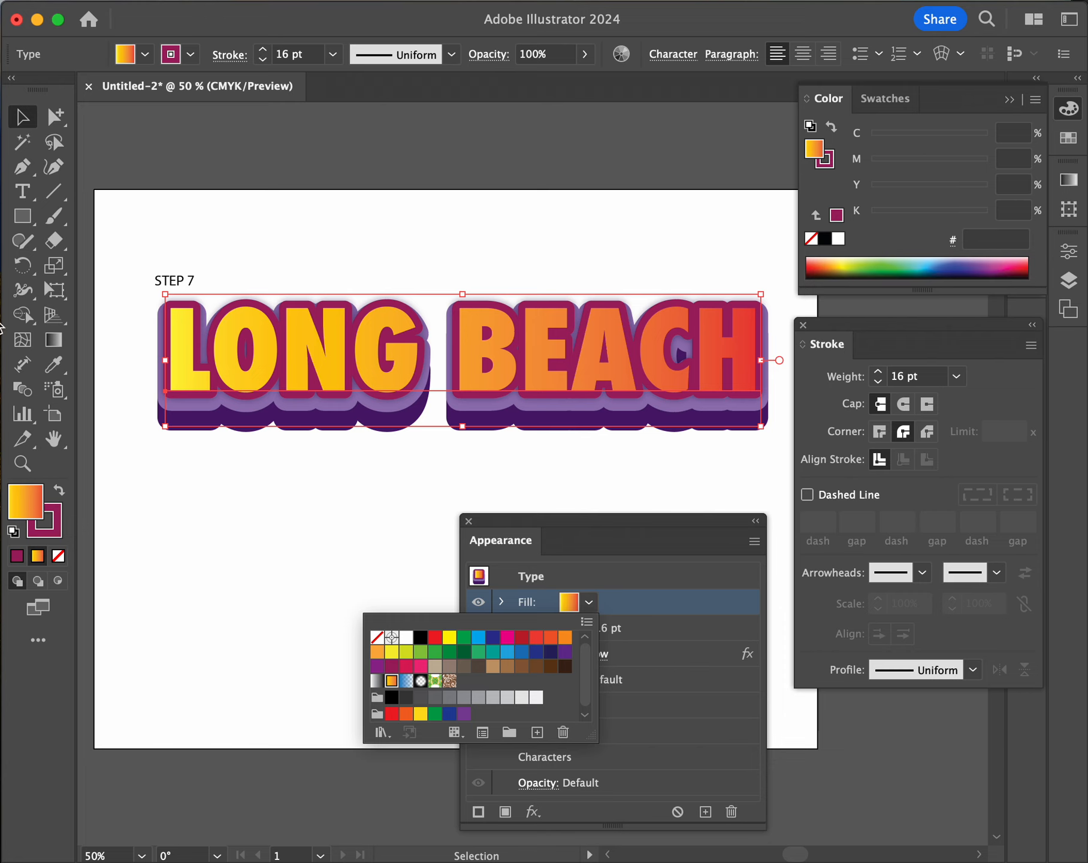
# Remove the light yellow starting colour stop from the LONG BEACH text's top fill gradient and deselect the text
pyautogui.click(457, 381)
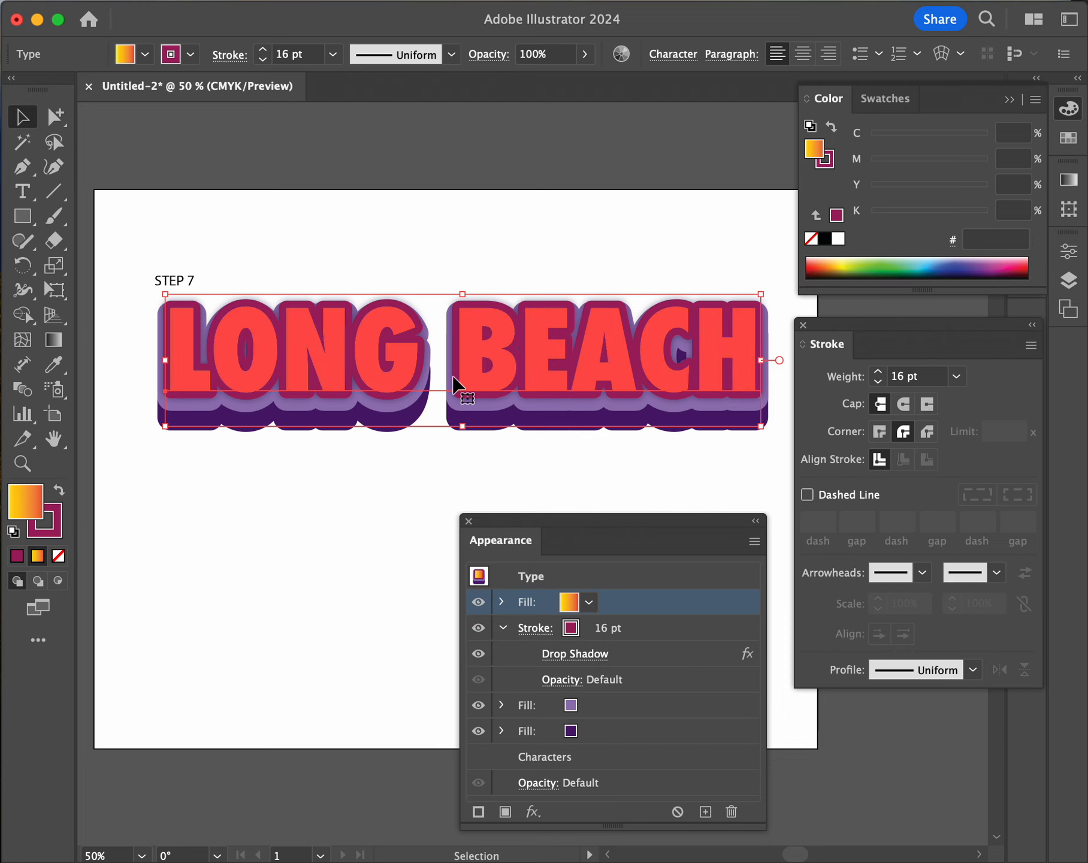
pyautogui.click(55, 343)
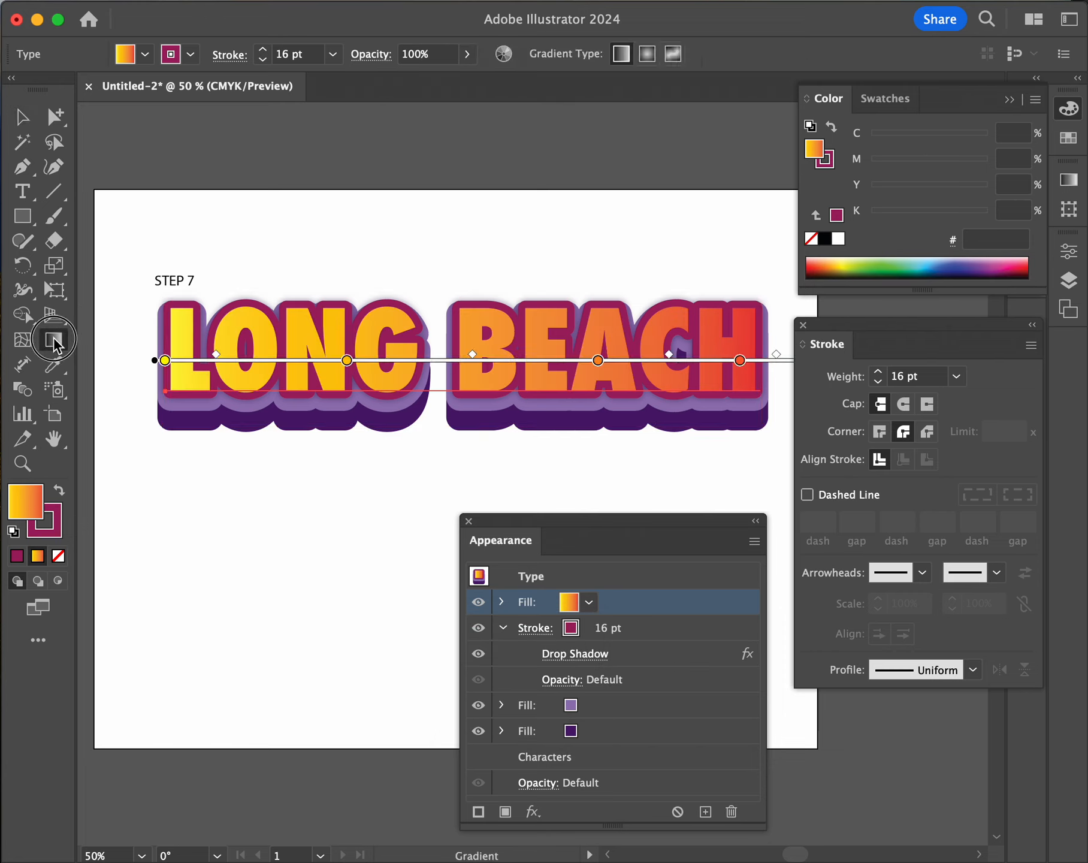
pyautogui.moveTo(165, 360)
pyautogui.mouseDown()
pyautogui.moveTo(363, 219)
pyautogui.moveTo(415, 233)
pyautogui.mouseUp()
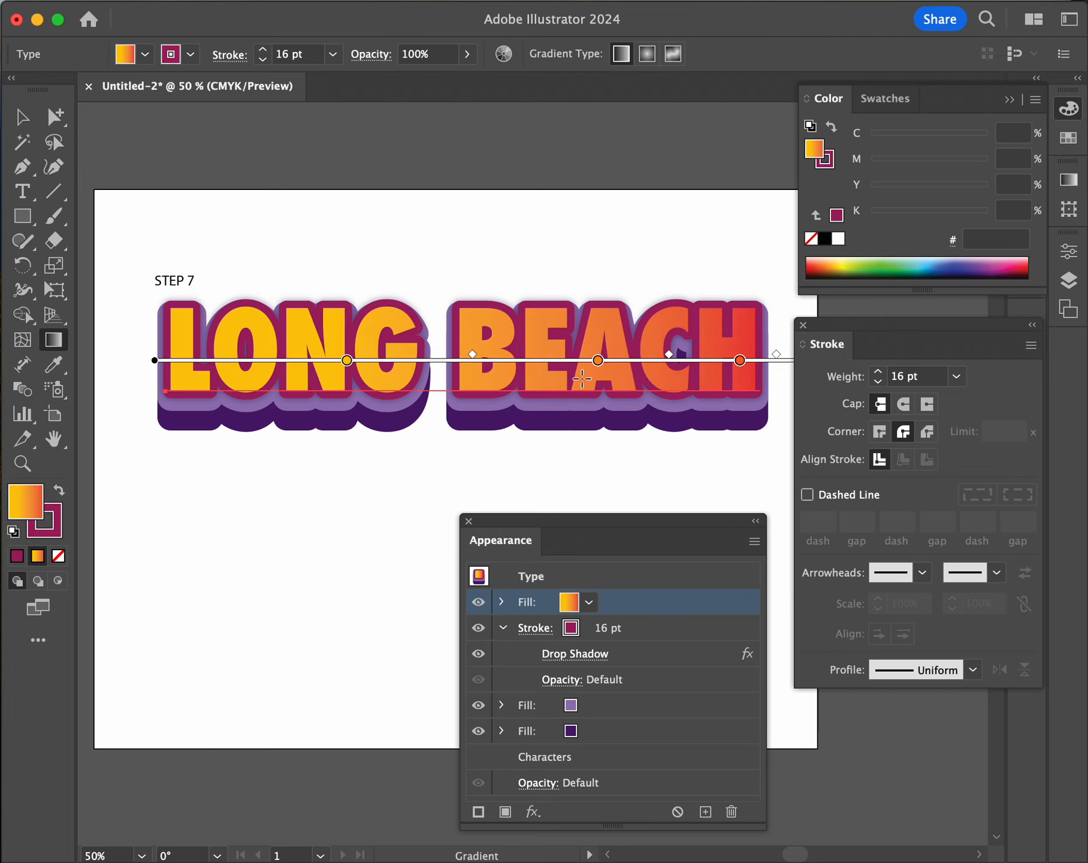
pyautogui.click(22, 117)
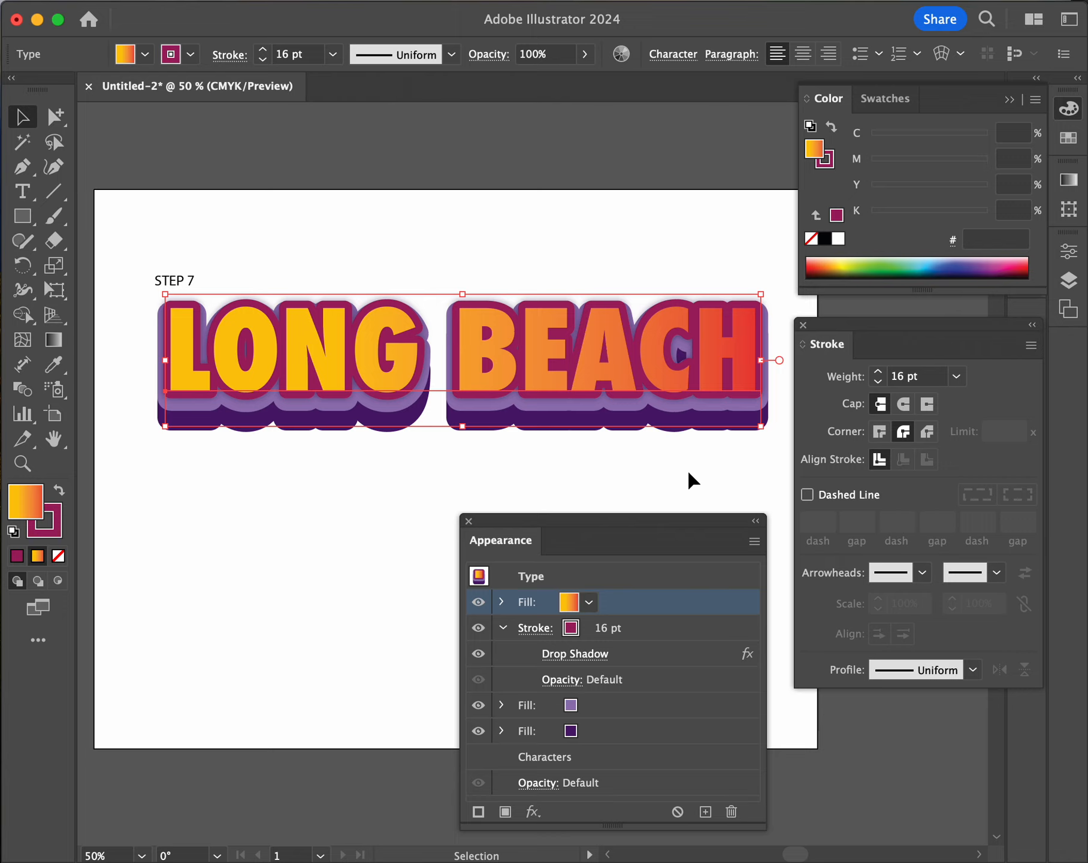
pyautogui.click(727, 479)
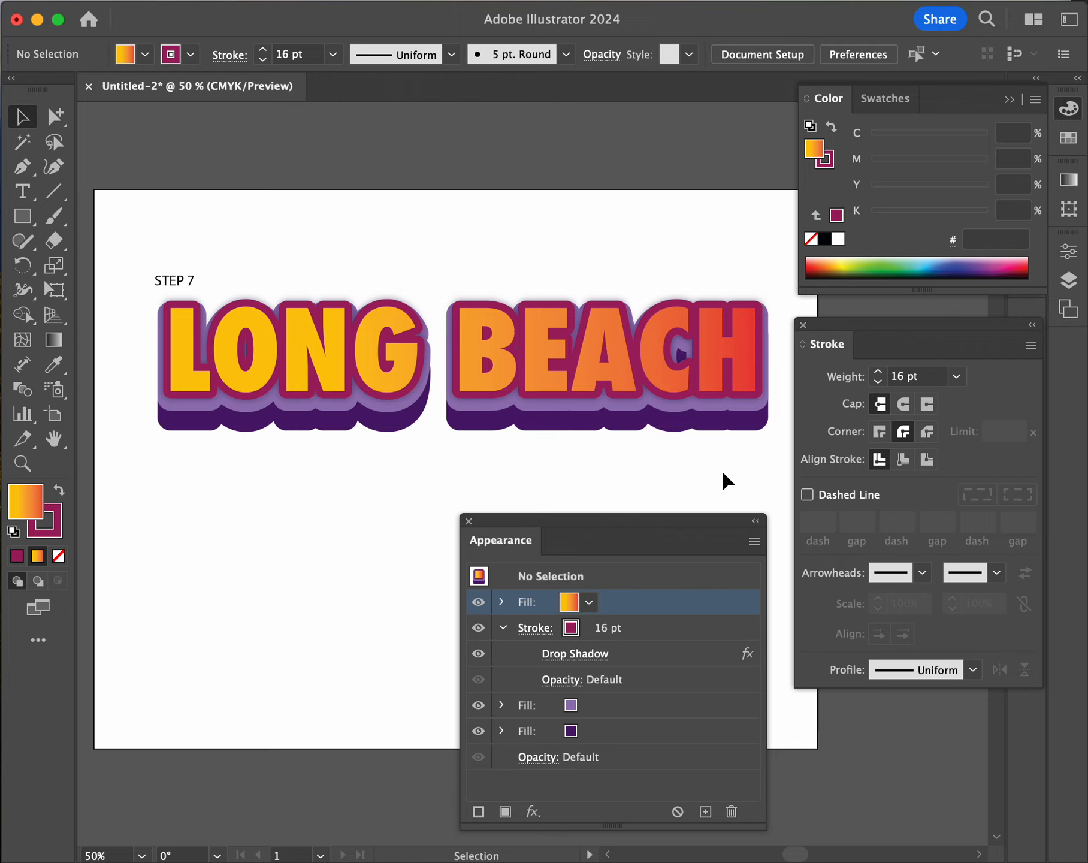